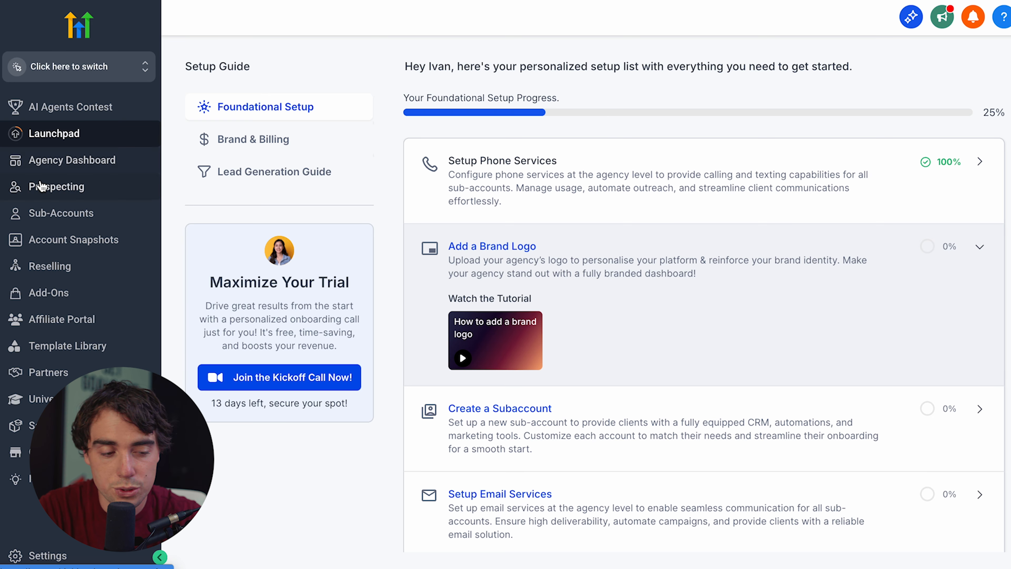
Open the manual entry form for a new sub-account based on the blank snapshot and look through its fields.
left_click(59, 215)
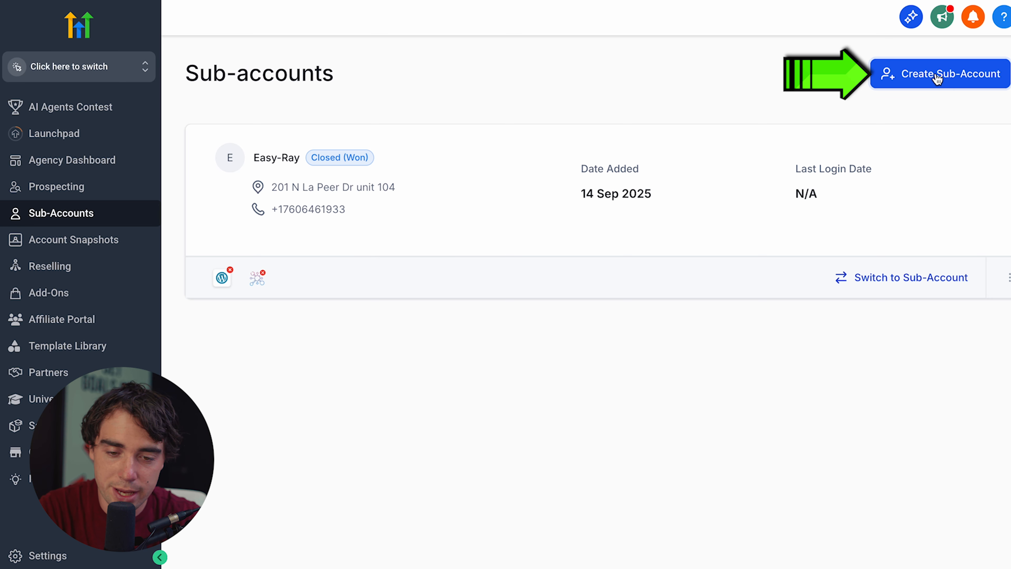
left_click(938, 76)
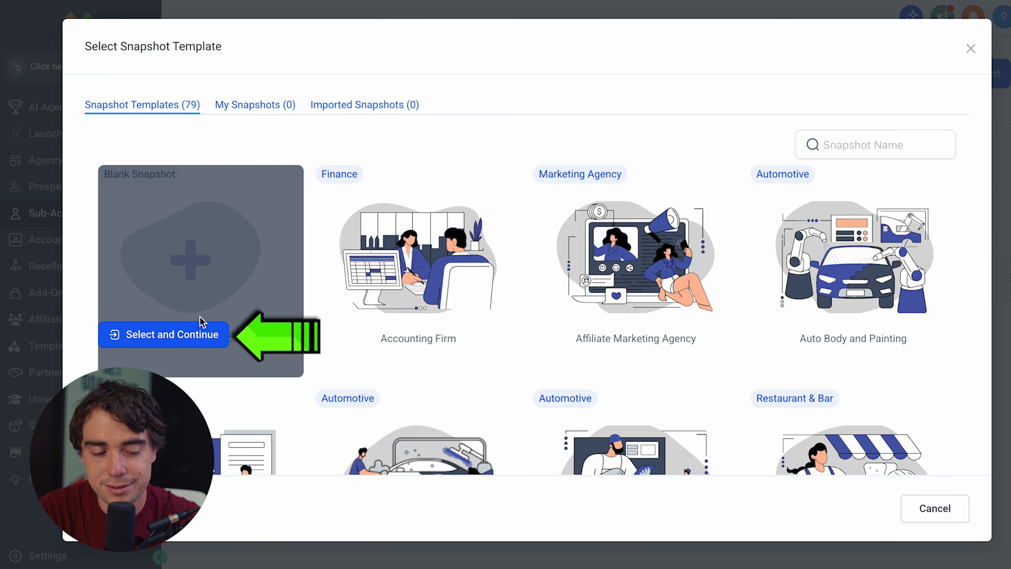
left_click(174, 343)
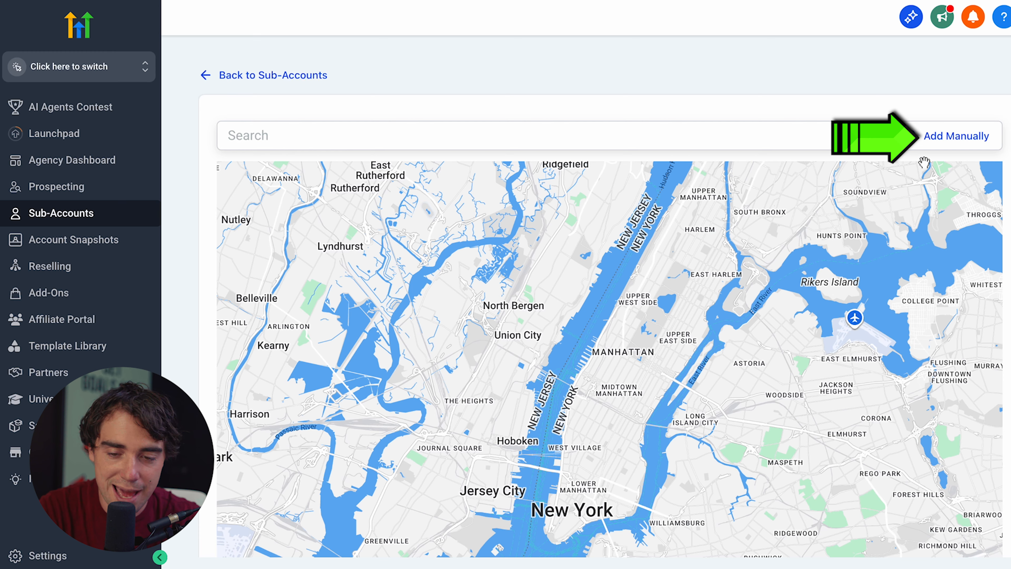
left_click(951, 135)
scroll(442, 235, "down", 2)
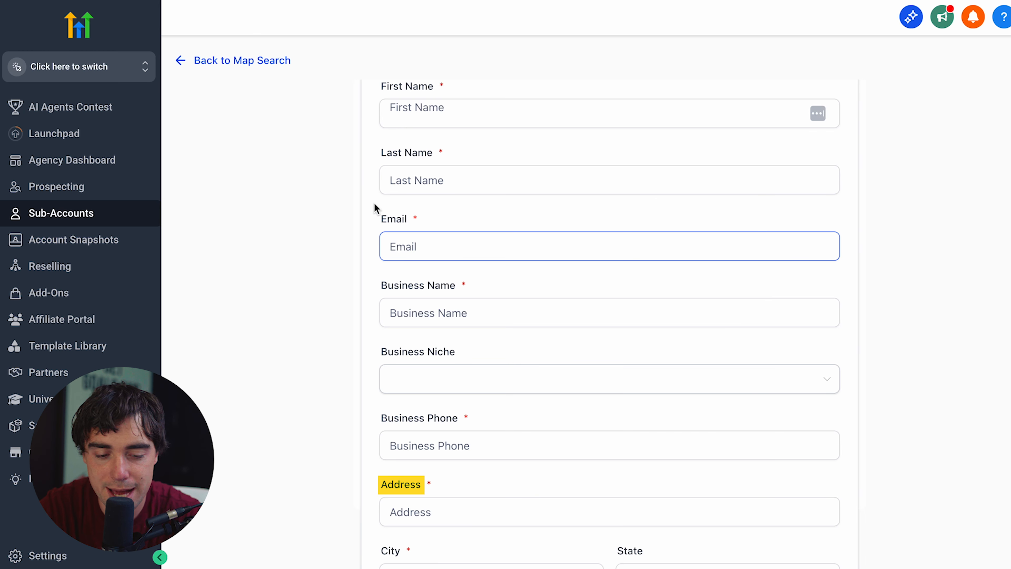
scroll(362, 200, "down", 6)
scroll(775, 377, "down", 2)
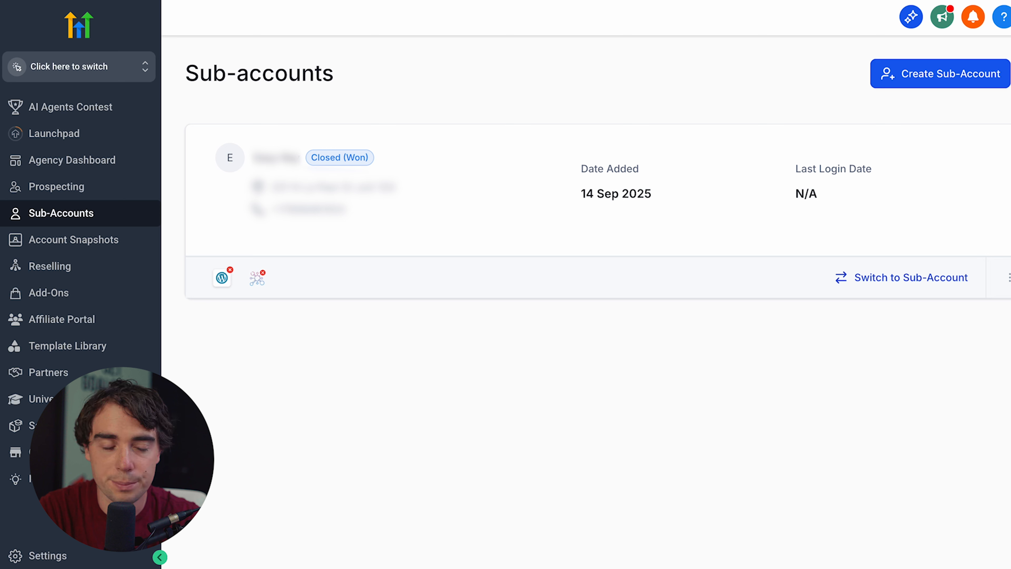
Switch to the Easy-Ray sub-account and open its calendar settings.
left_click(69, 74)
left_click(249, 138)
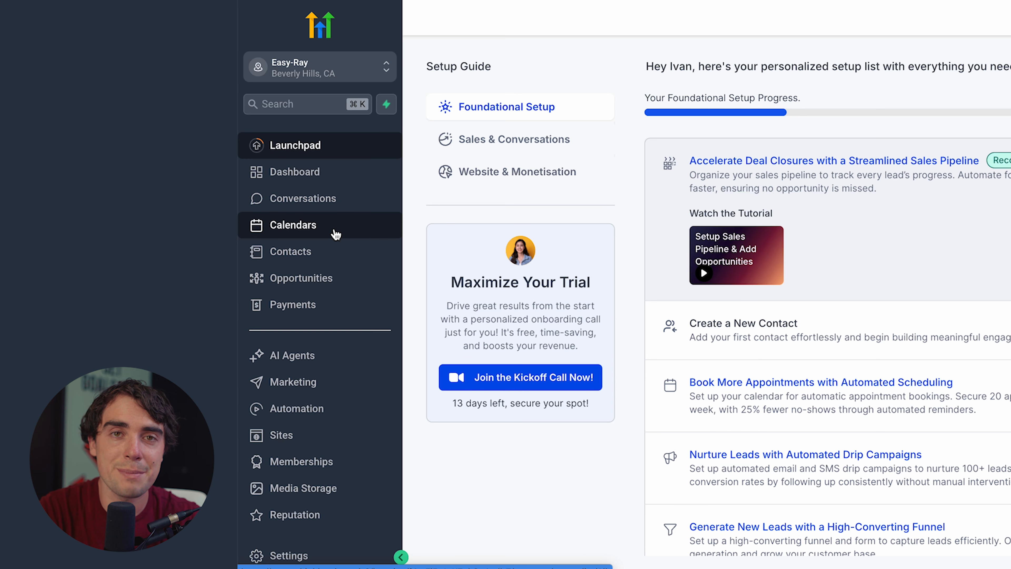
left_click(297, 228)
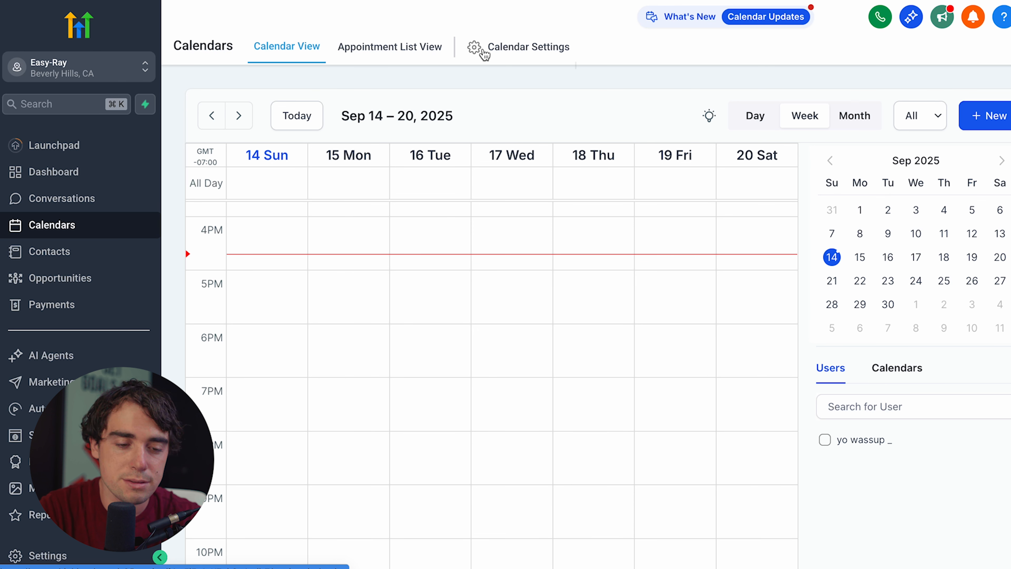
left_click(477, 52)
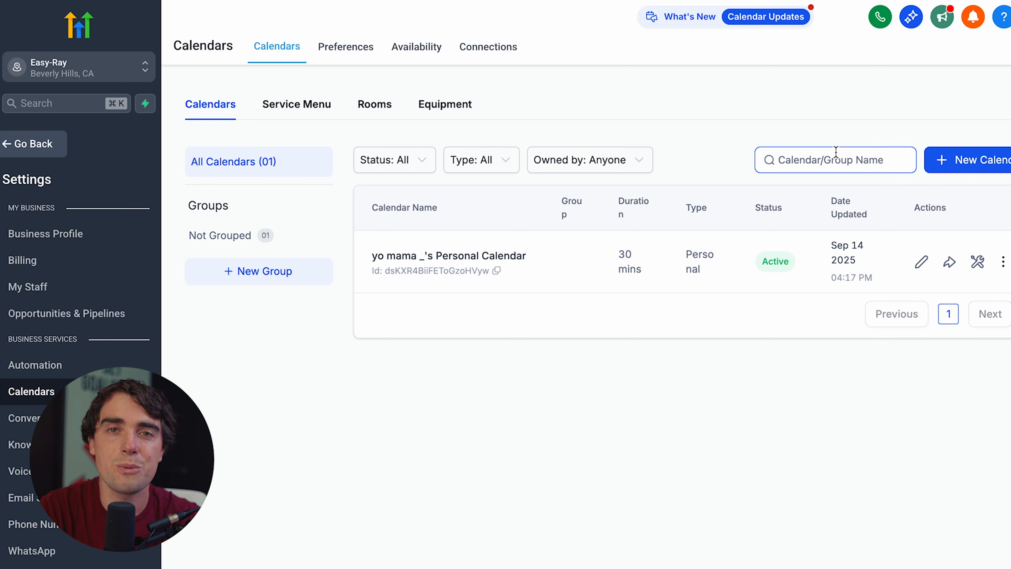
Try out the existing personal calendar's booking page by selecting September 16, 2025 at 08:00 AM.
left_click(948, 263)
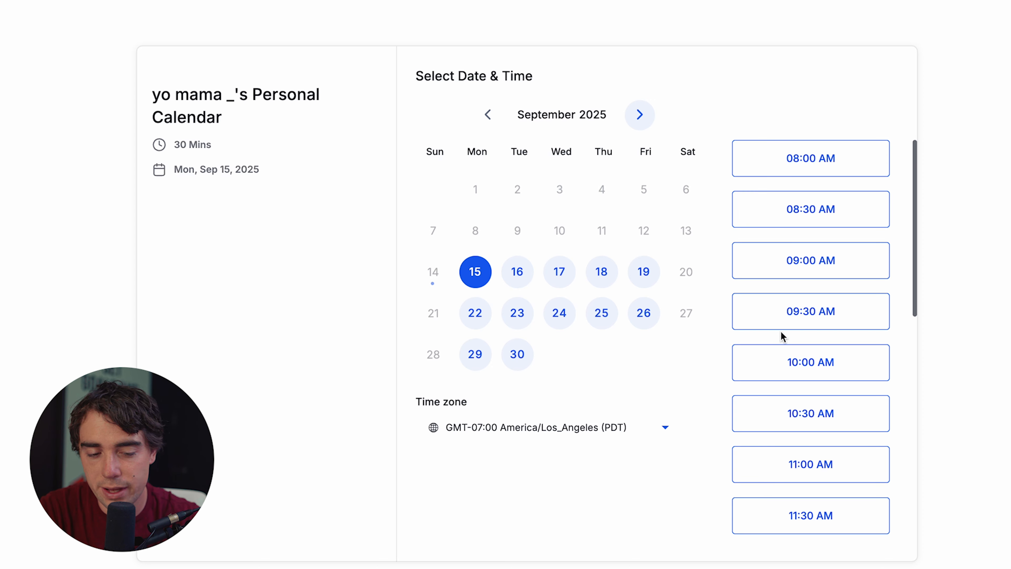
left_click(516, 272)
left_click(805, 169)
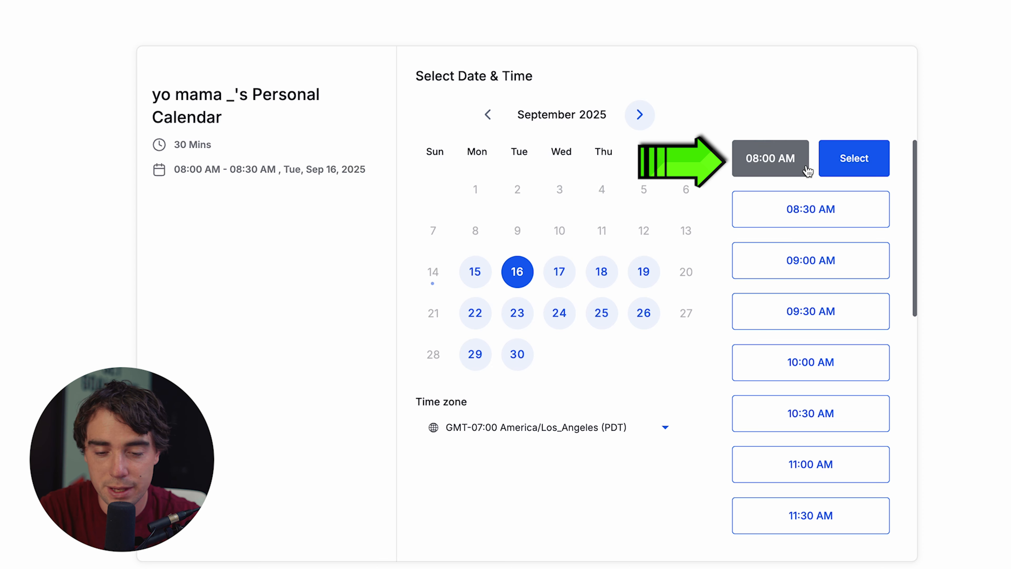
left_click(857, 172)
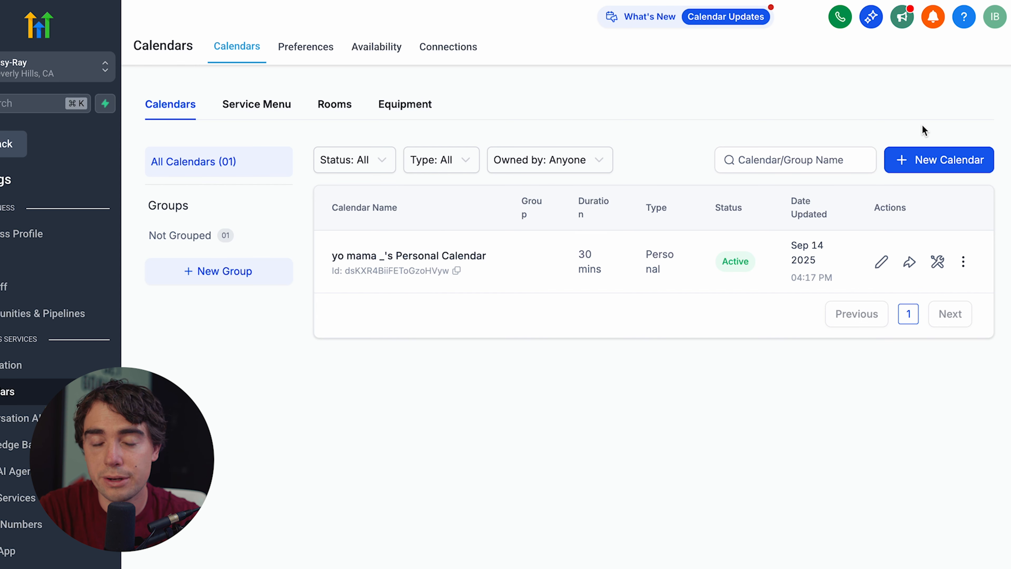
Examine the available calendar types and the team members that can be assigned to a new Personal Booking calendar.
left_click(918, 167)
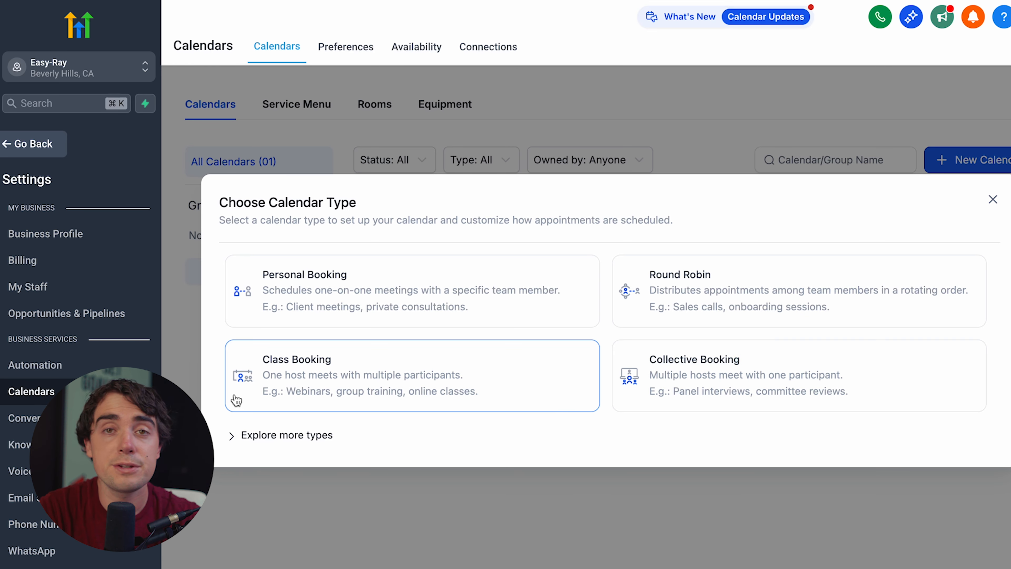
left_click(241, 433)
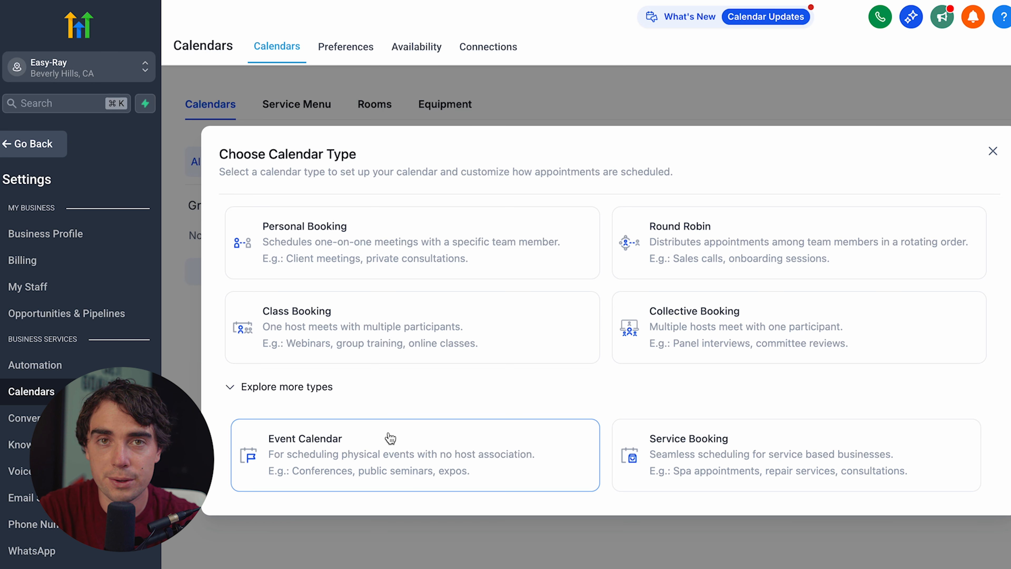
left_click(314, 260)
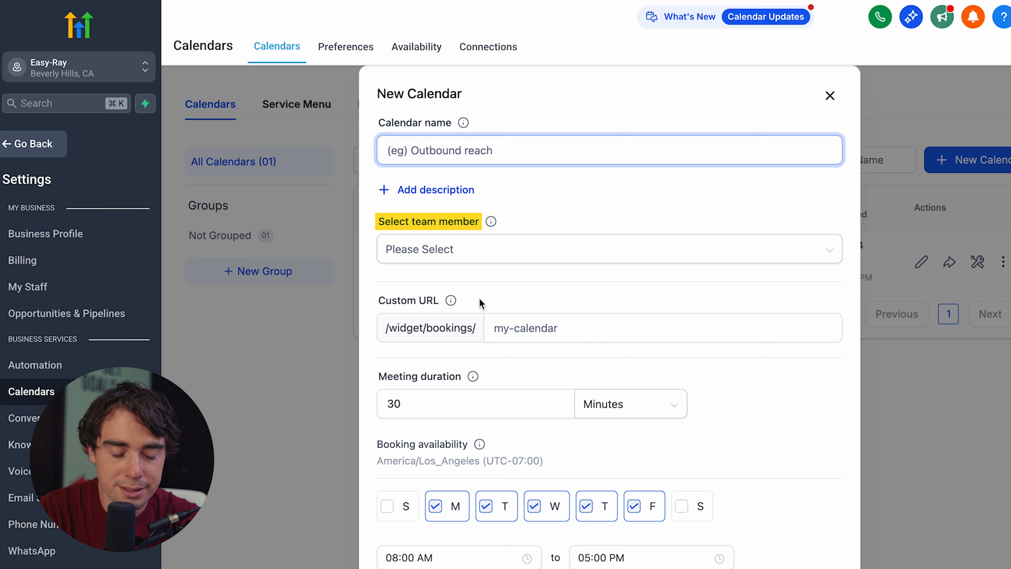
left_click(479, 251)
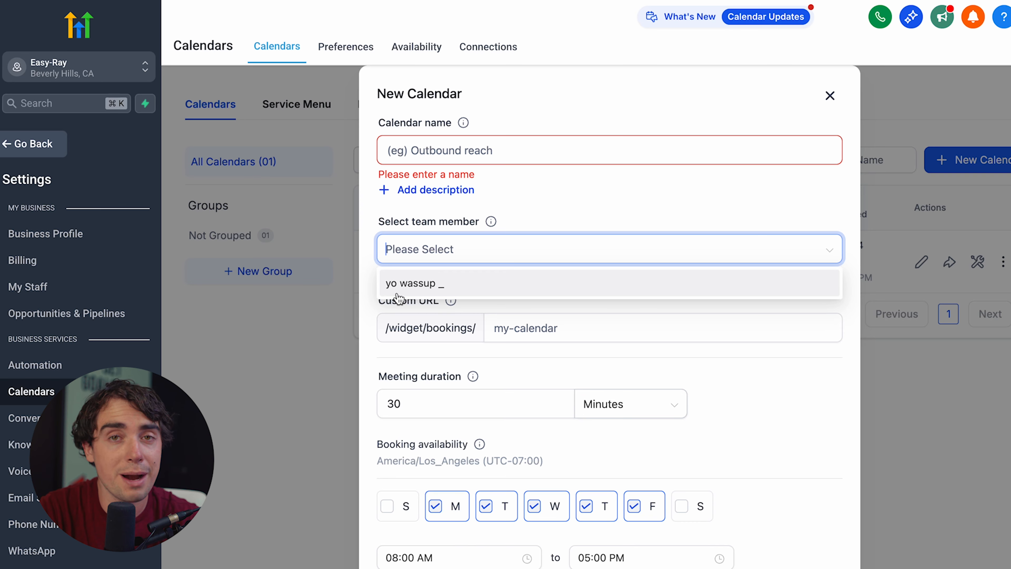
left_click(378, 203)
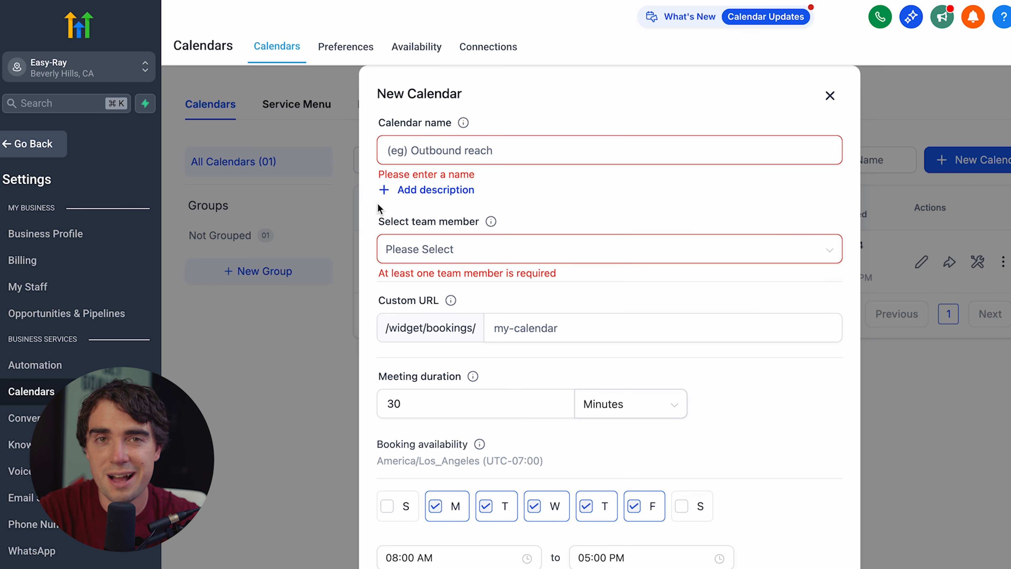
left_click(831, 96)
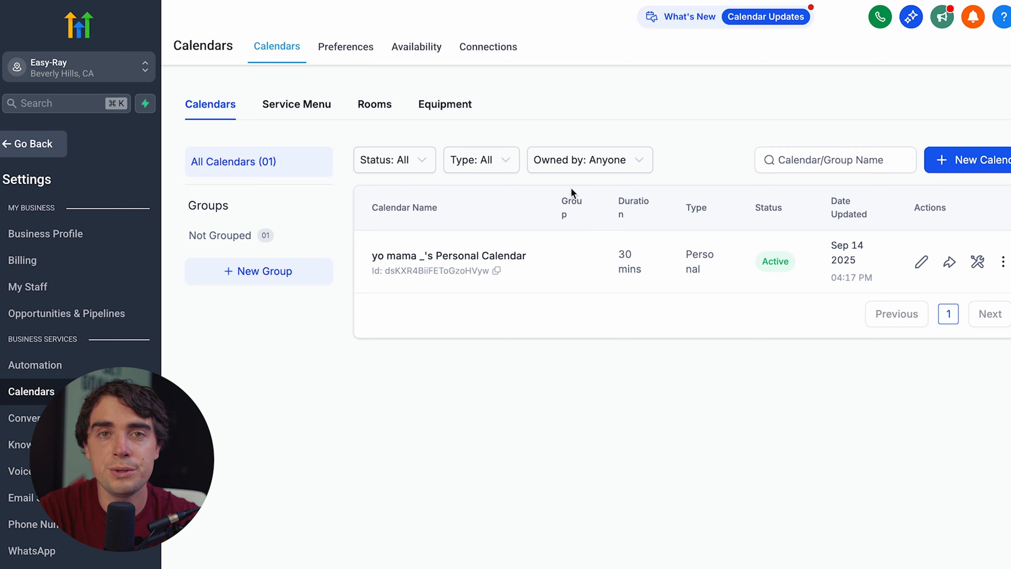
Return to the agency view and open the team settings.
left_click(73, 78)
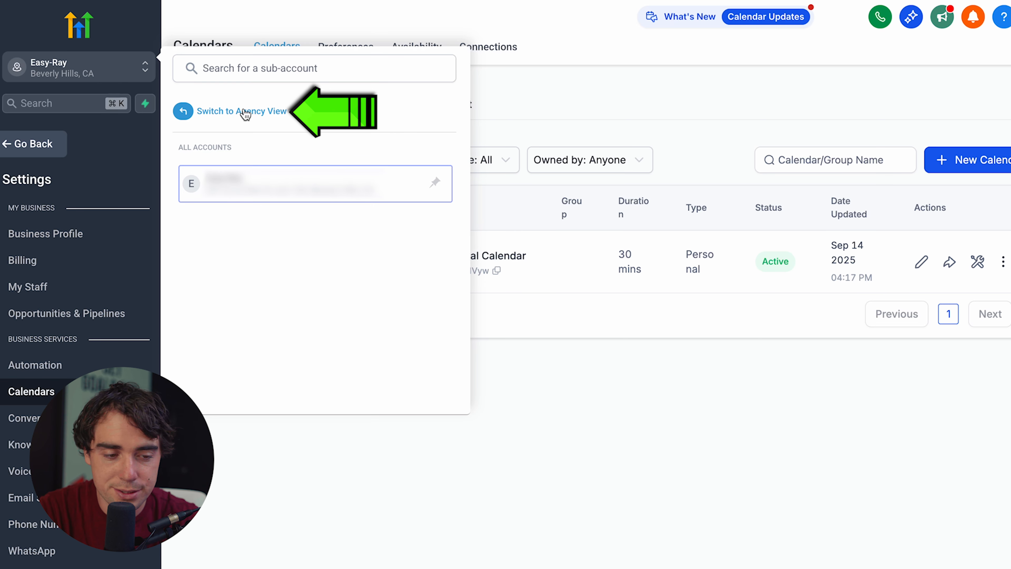
left_click(242, 111)
left_click(292, 550)
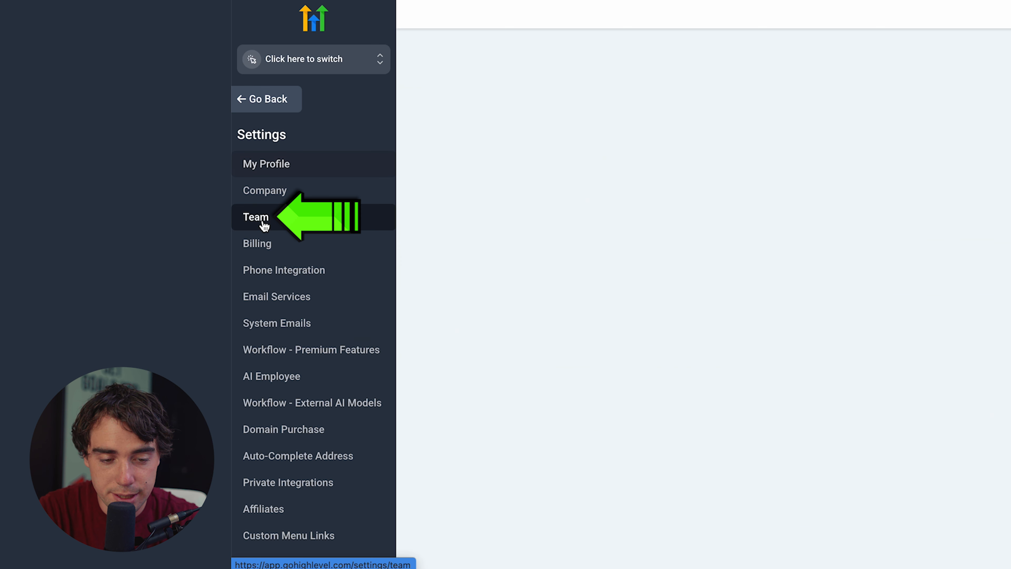
left_click(260, 219)
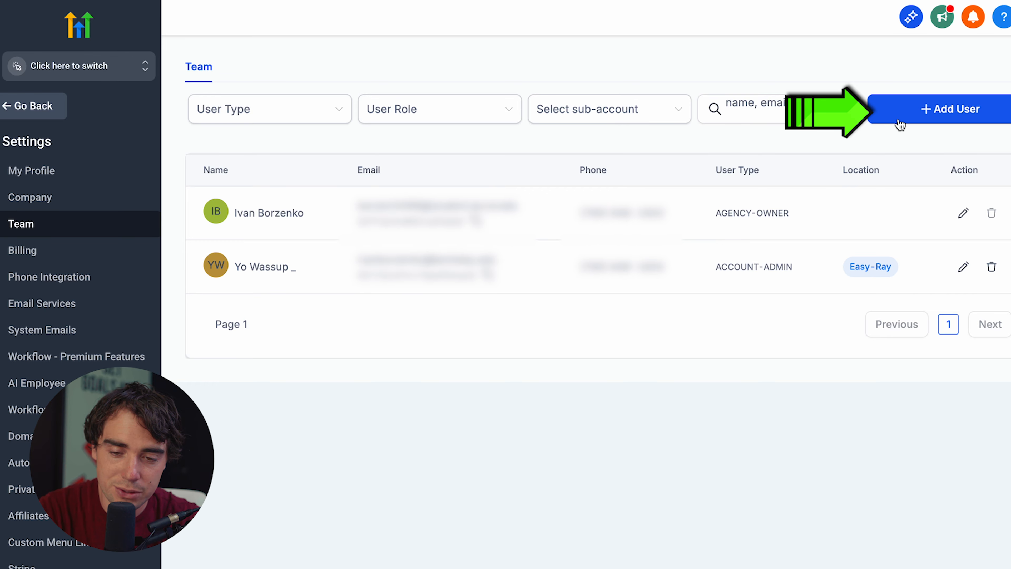
Start a new team user, enter the first name, last name and email, and continue to the roles and permissions.
left_click(903, 121)
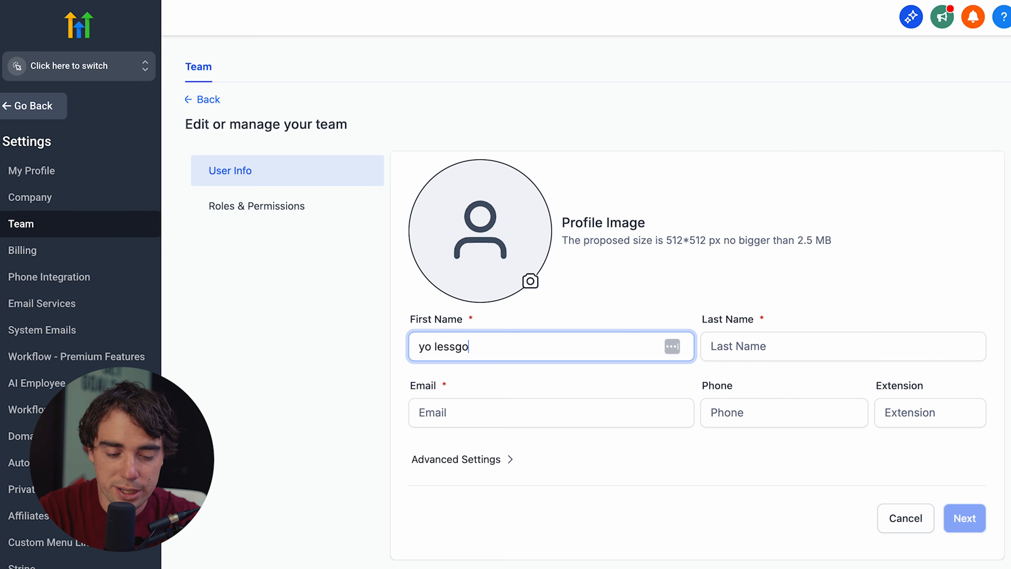
type("o lessgoo")
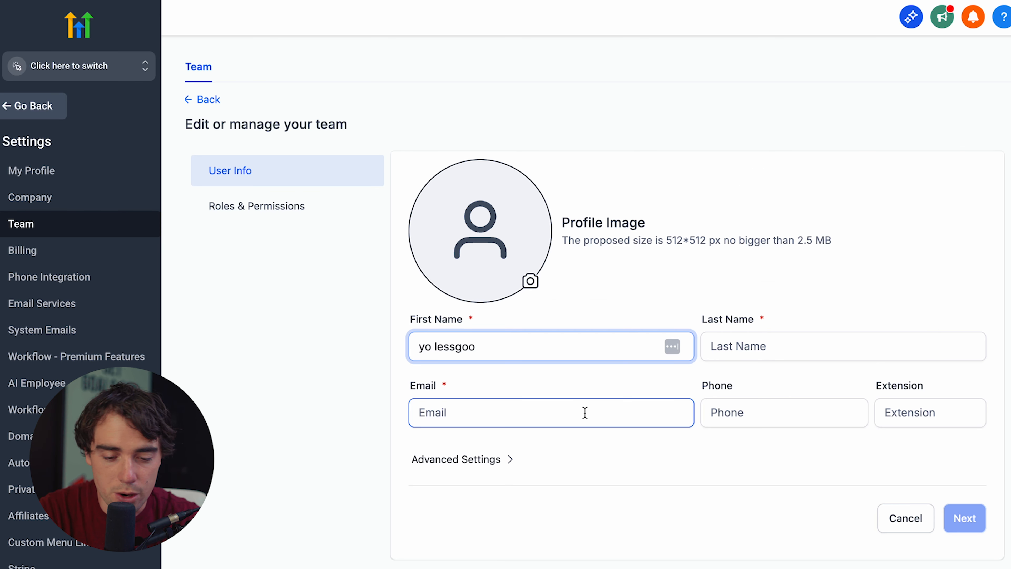
key("Tab")
type("-")
left_click(494, 402)
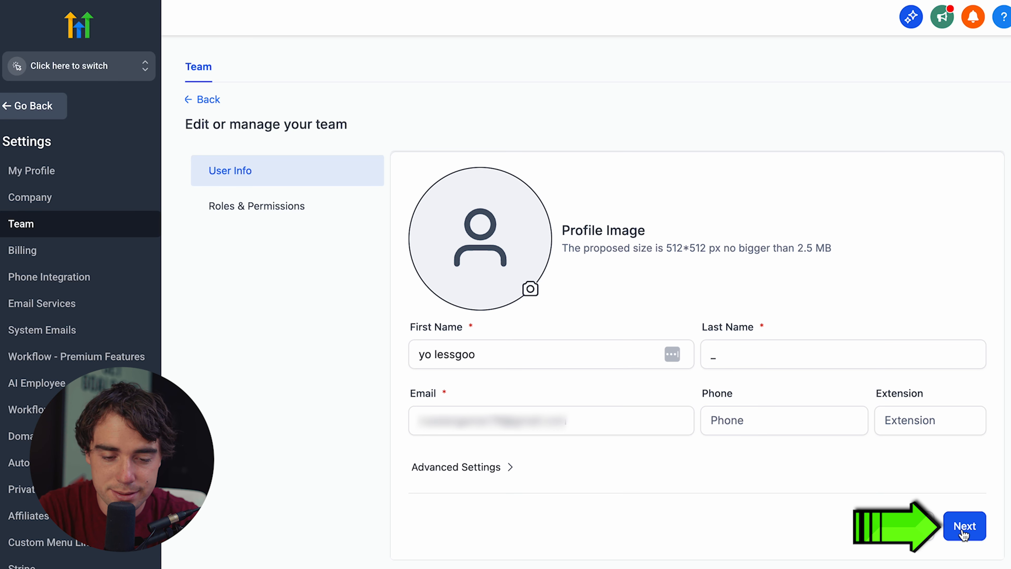
left_click(963, 527)
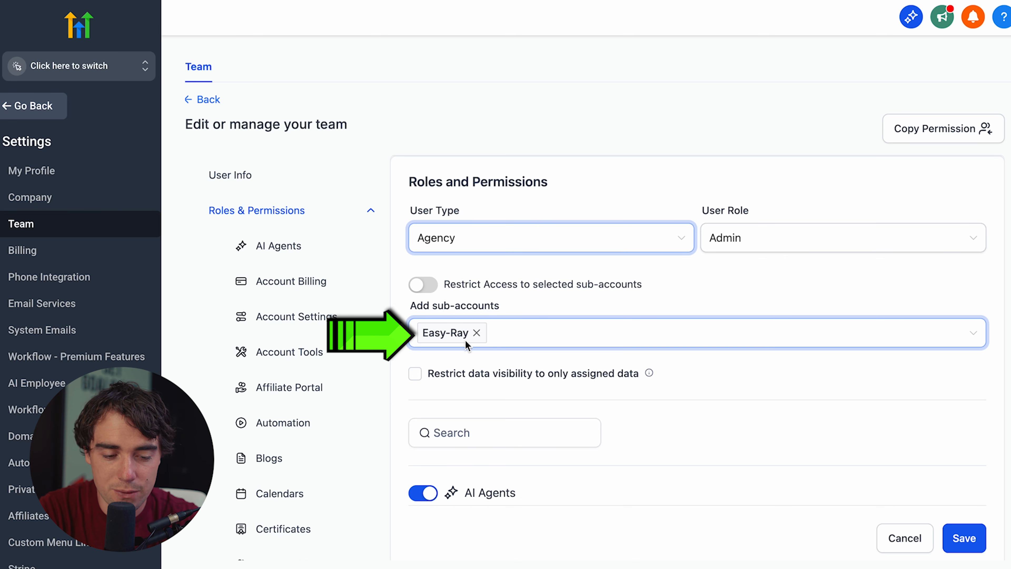
Set the new user's type to Account, keeping the Admin role and the Easy-Ray sub-account, and save the user.
left_click(463, 235)
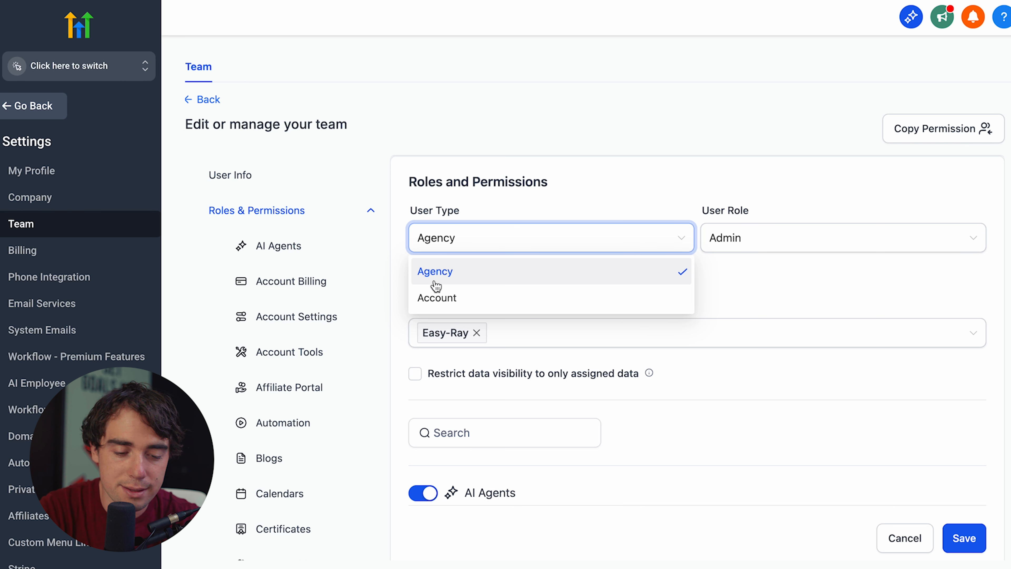
left_click(438, 297)
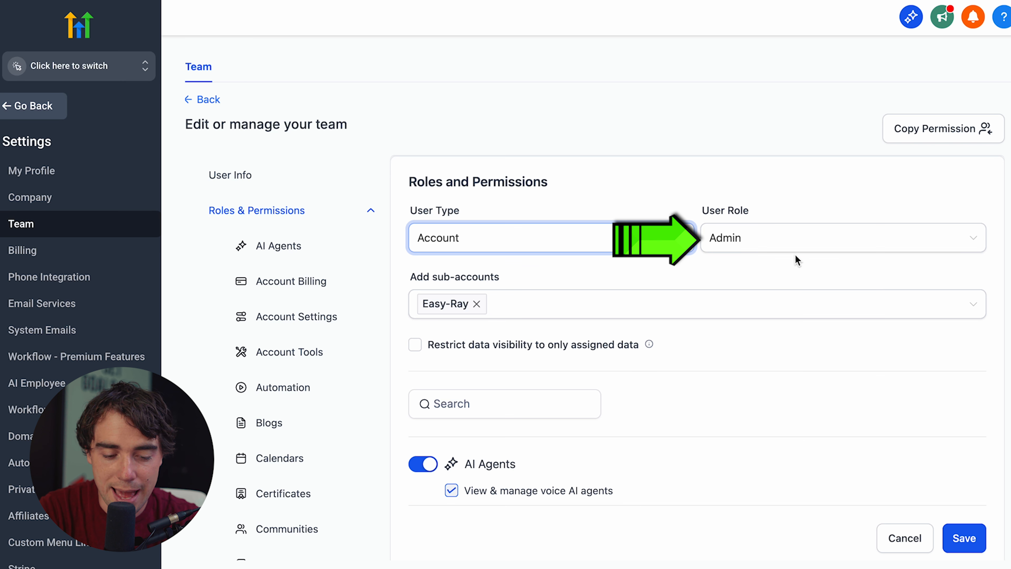
scroll(797, 260, "down", 2)
left_click(970, 539)
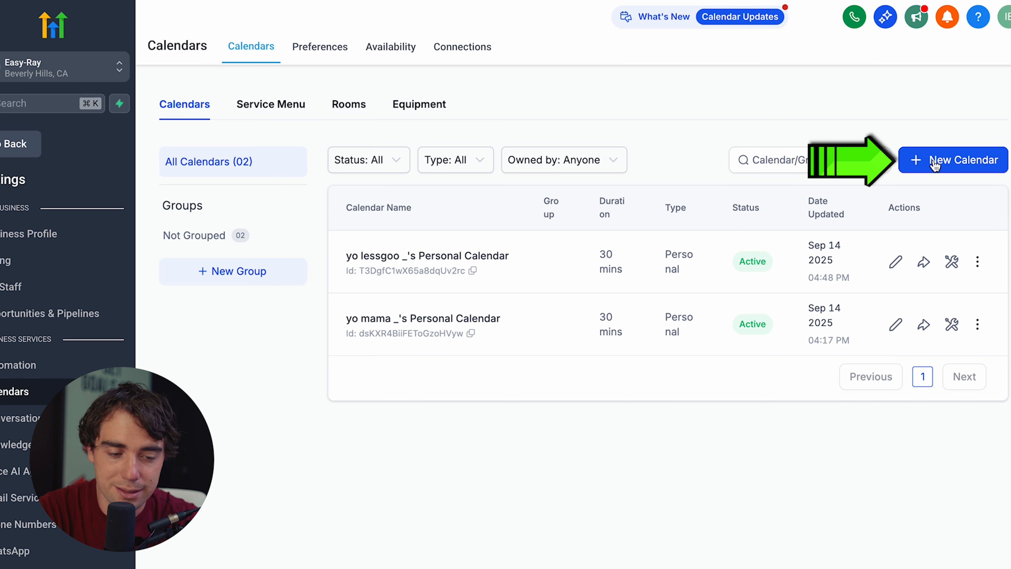
Create a Personal Booking calendar named yolessgoo for the new team member with custom URL yolessggoo, and open its advanced settings.
left_click(935, 165)
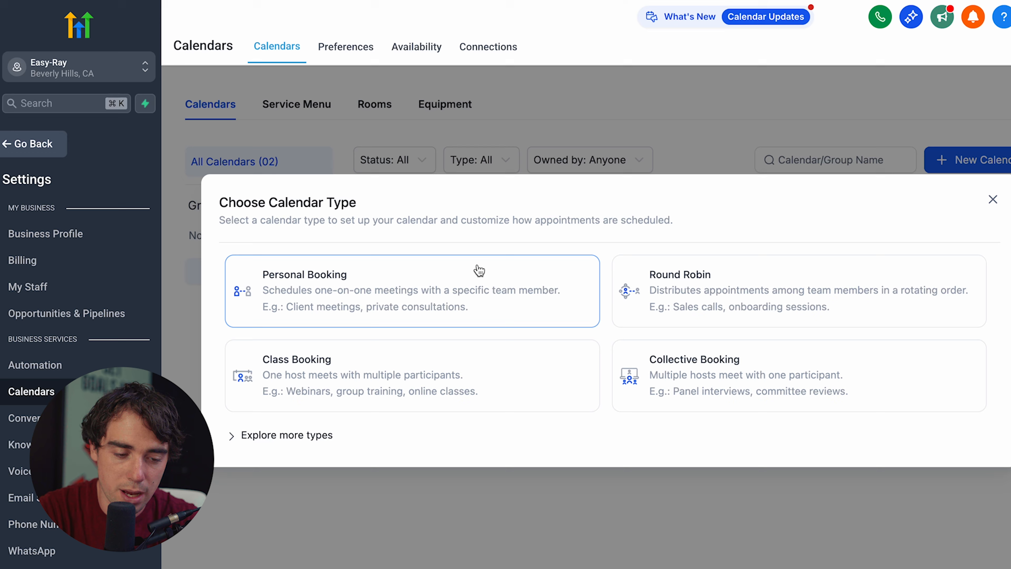
left_click(395, 286)
left_click(458, 255)
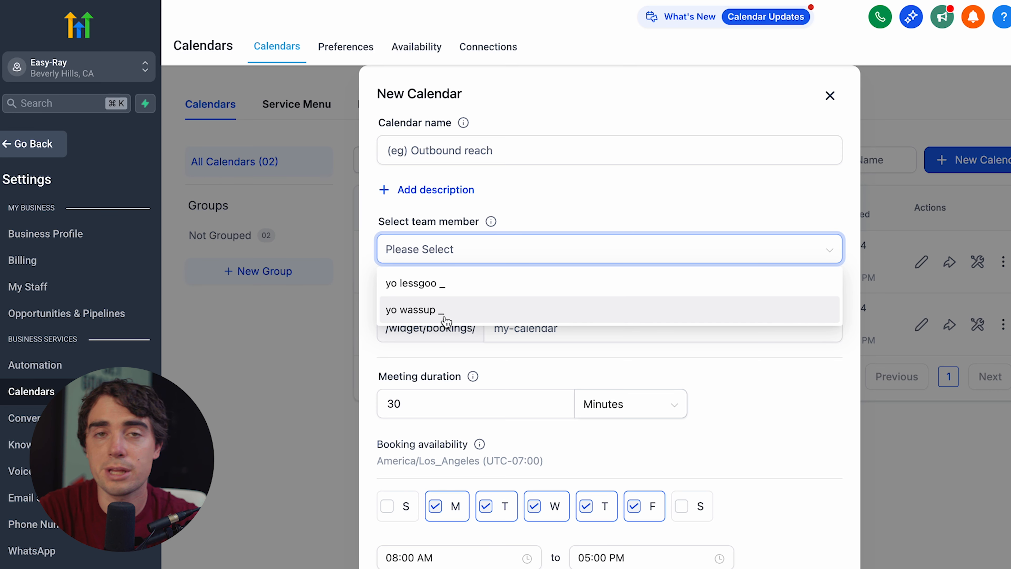
left_click(414, 283)
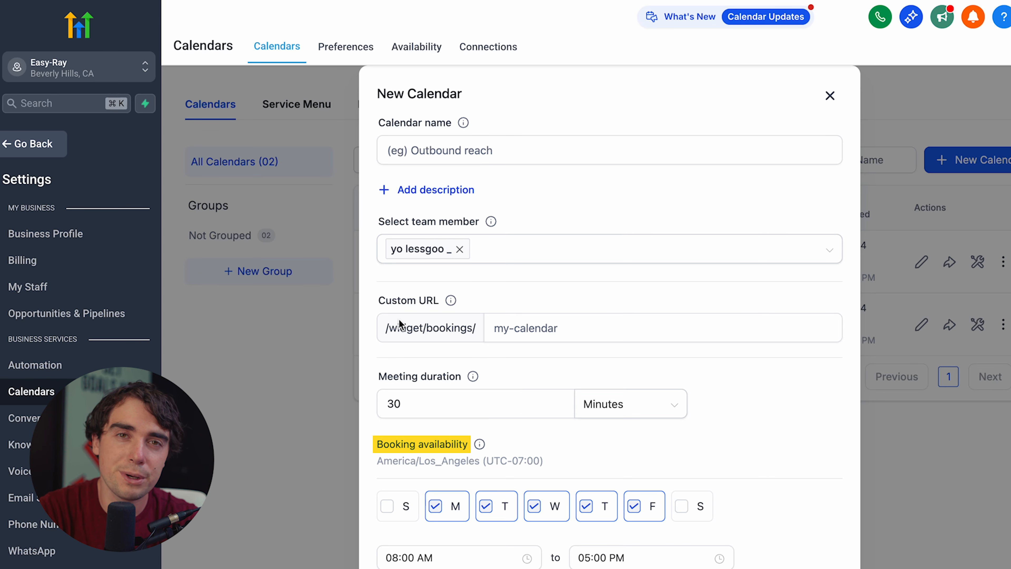
scroll(400, 325, "down", 3)
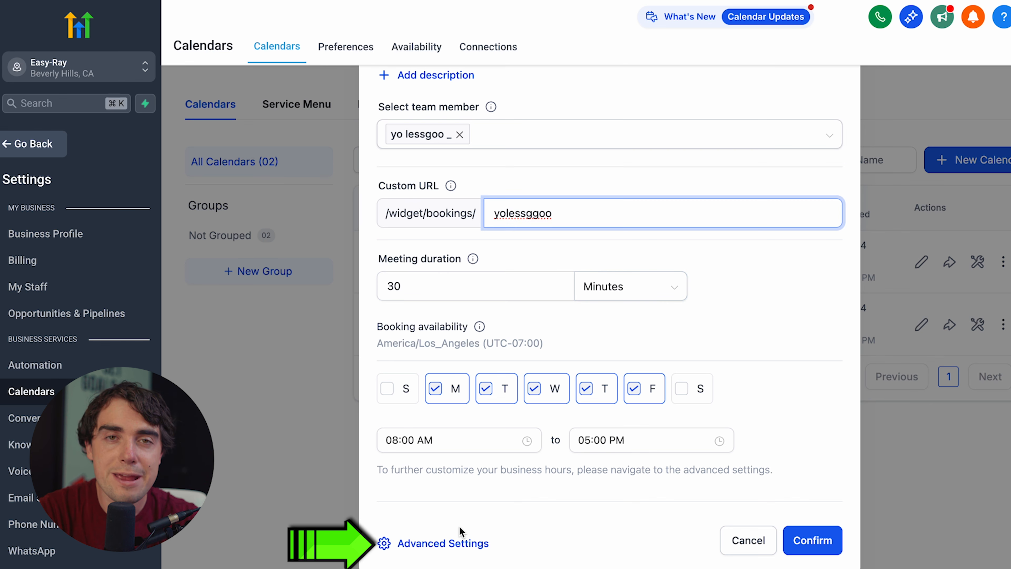
left_click(454, 542)
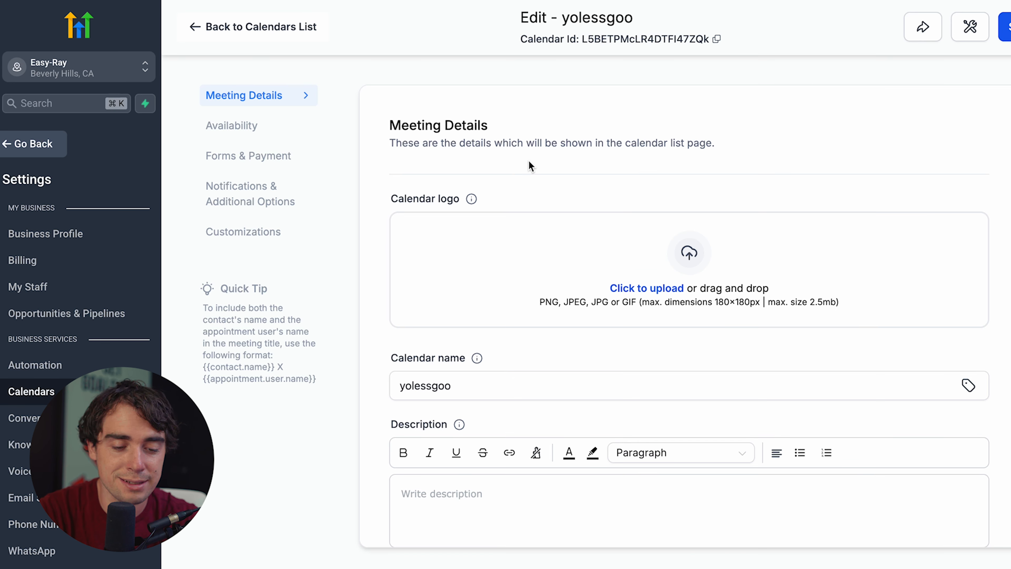
Review the yolessgoo calendar's meeting details and its availability settings, including weekly hours, slot interval, meeting duration and booking limits.
scroll(385, 198, "down", 3)
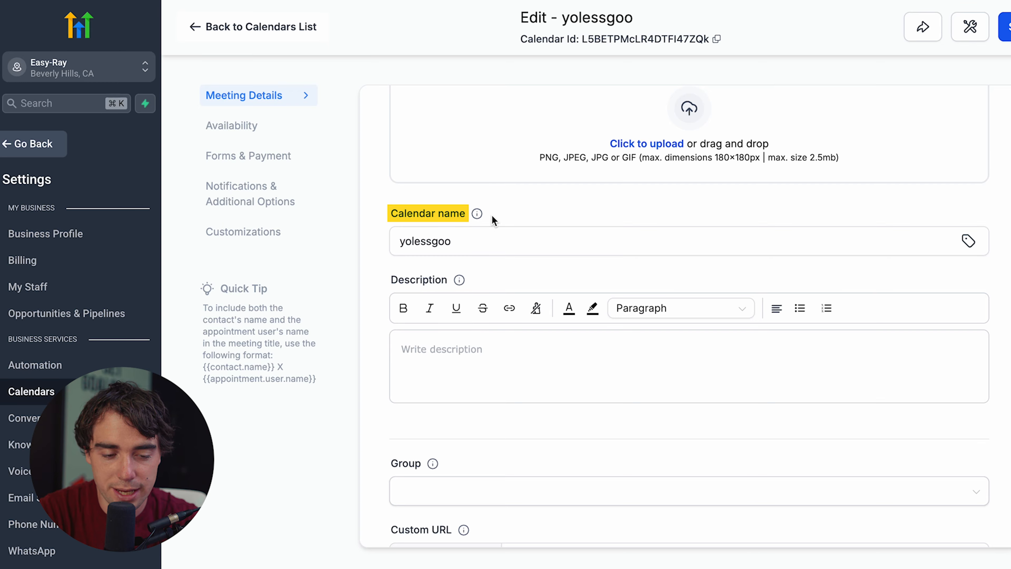
left_click(410, 239)
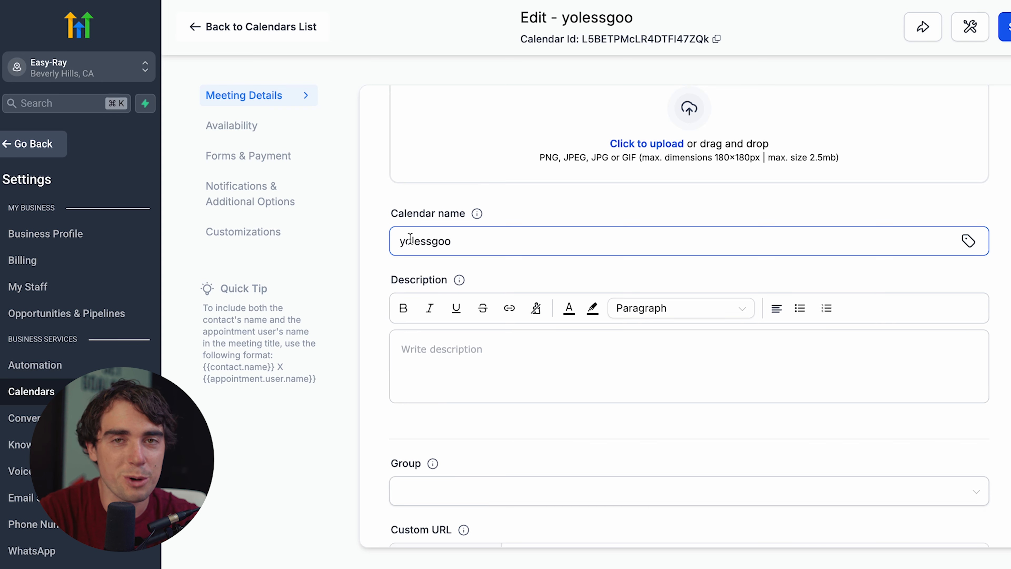
scroll(378, 203, "down", 2)
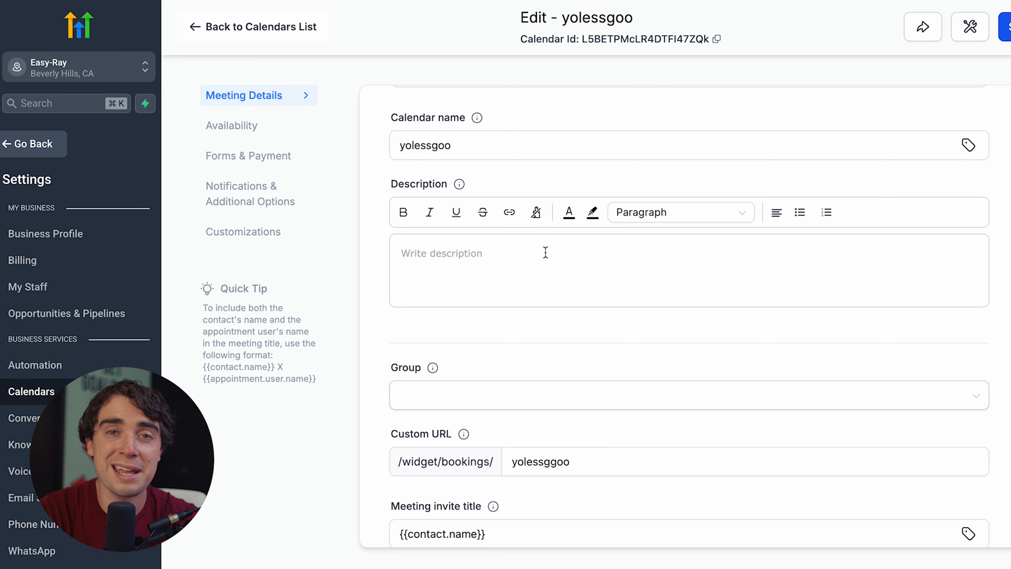
scroll(546, 252, "down", 8)
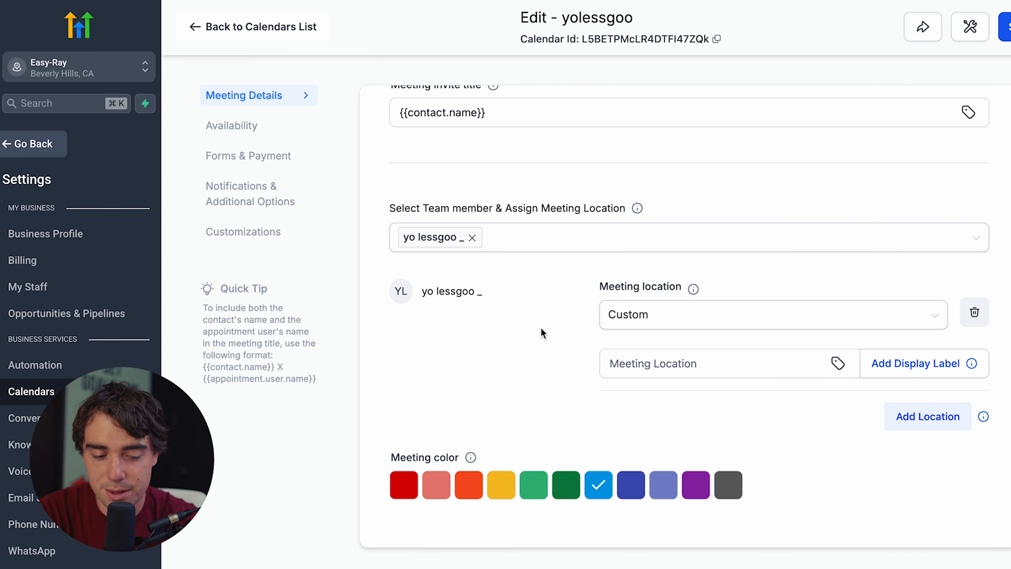
scroll(403, 370, "up", 10)
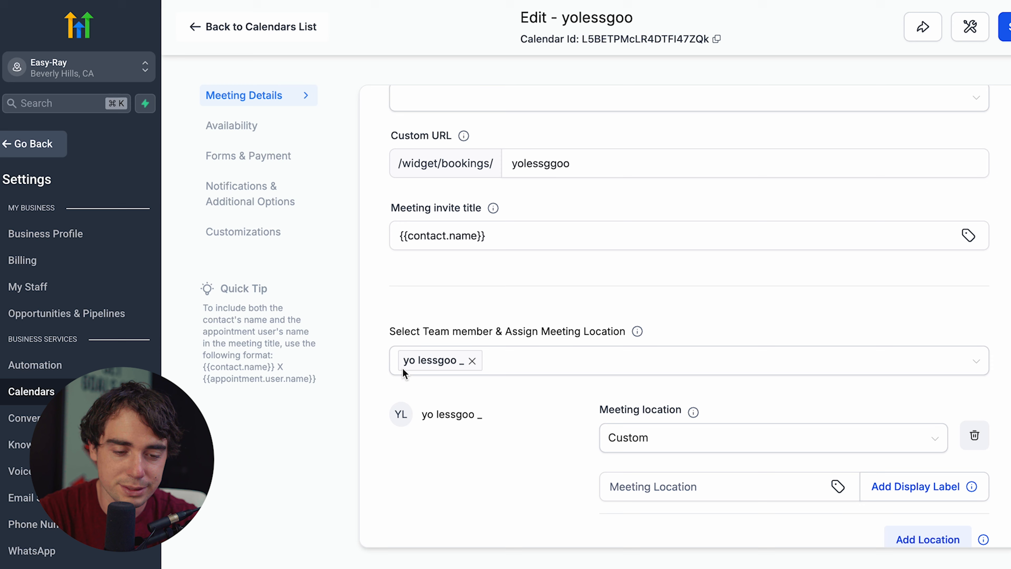
scroll(403, 372, "up", 3)
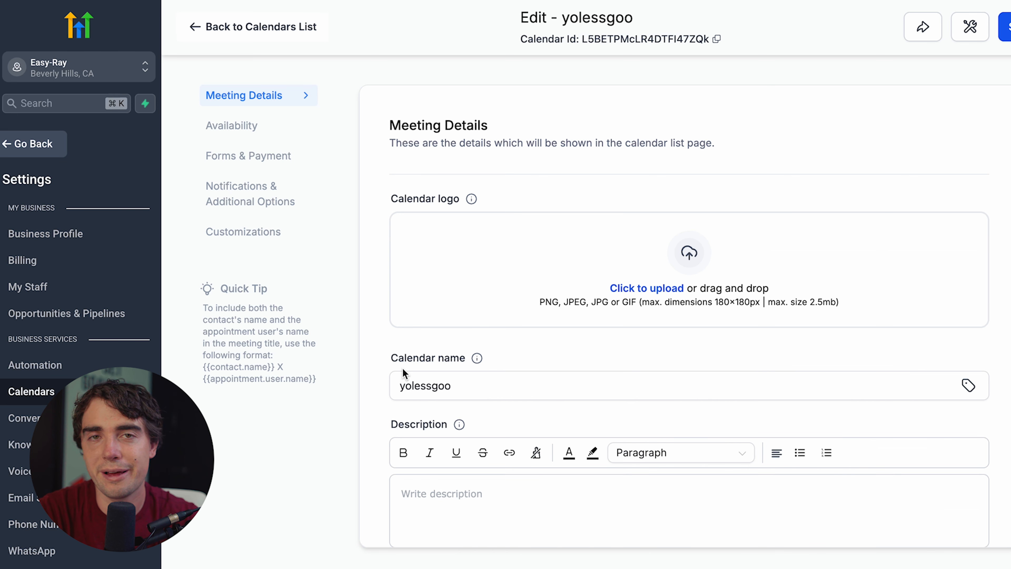
scroll(426, 372, "down", 15)
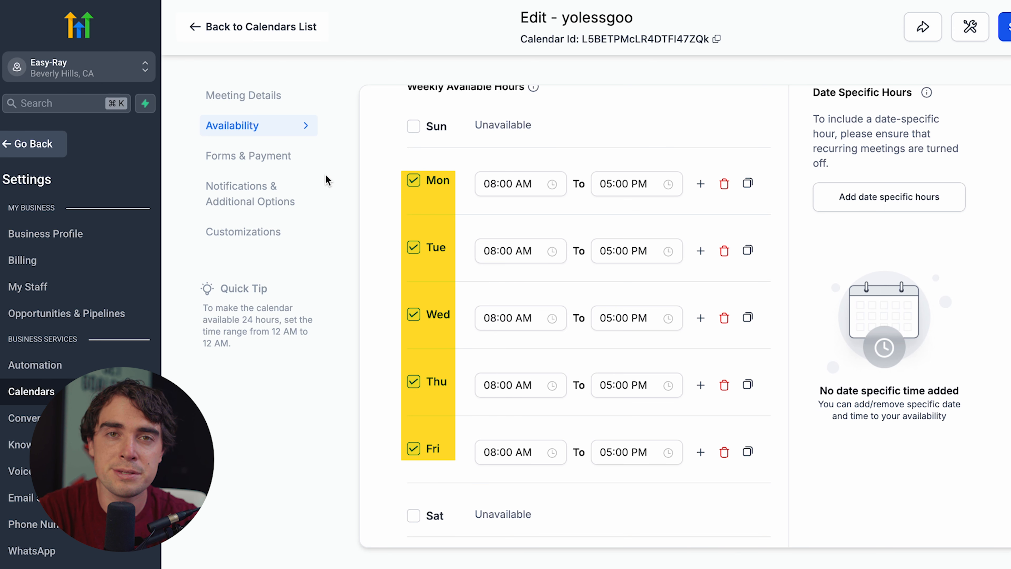
scroll(326, 174, "down", 6)
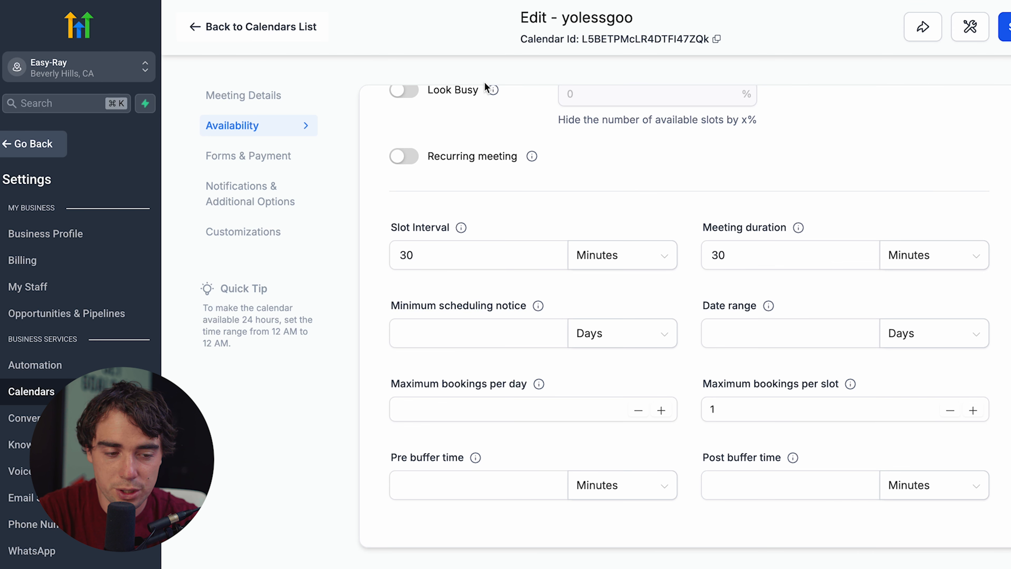
Go through the forms, payment and customization settings of the yolessgoo calendar and save the calendar.
left_click(255, 155)
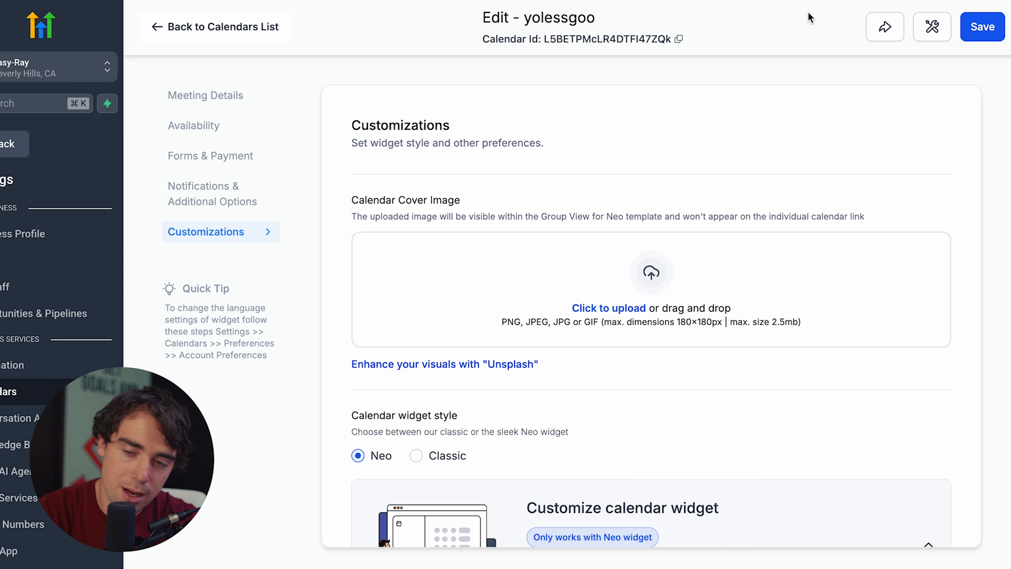
left_click(987, 27)
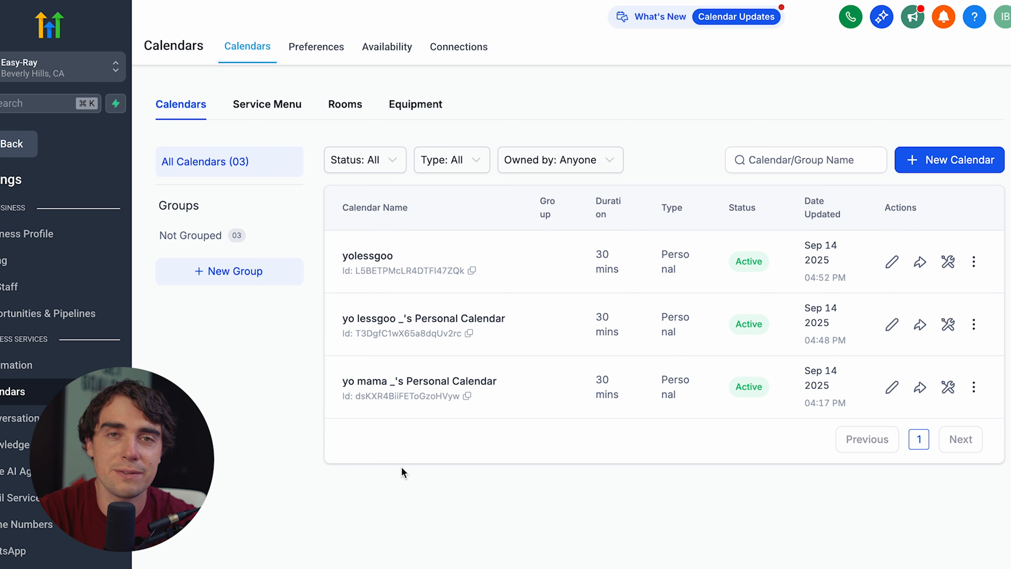
Open the yolessgoo calendar's public booking page from its share options and pick the 08:30 AM slot on September 15, 2025.
left_click(920, 264)
left_click(732, 314)
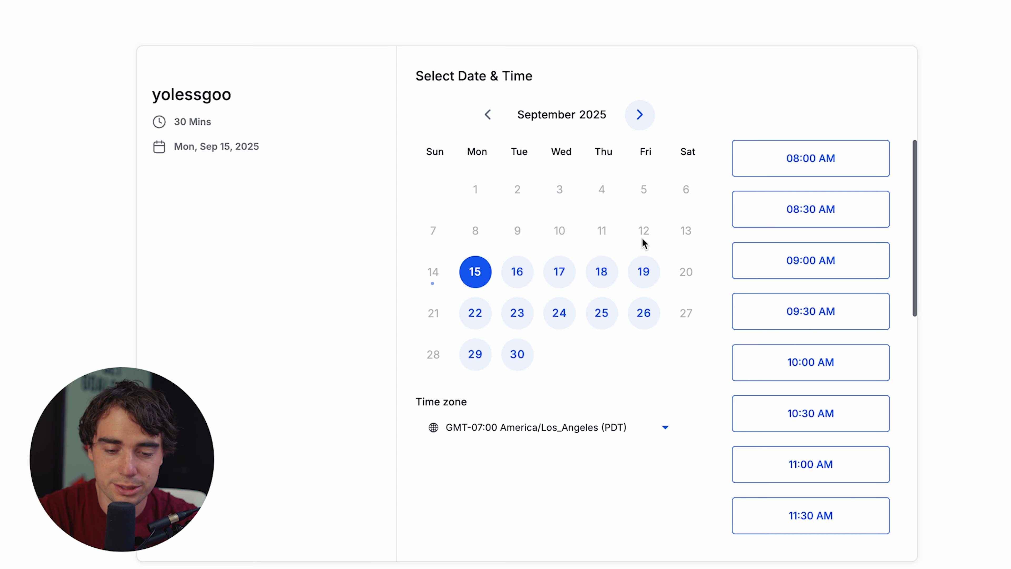
left_click(780, 210)
left_click(818, 209)
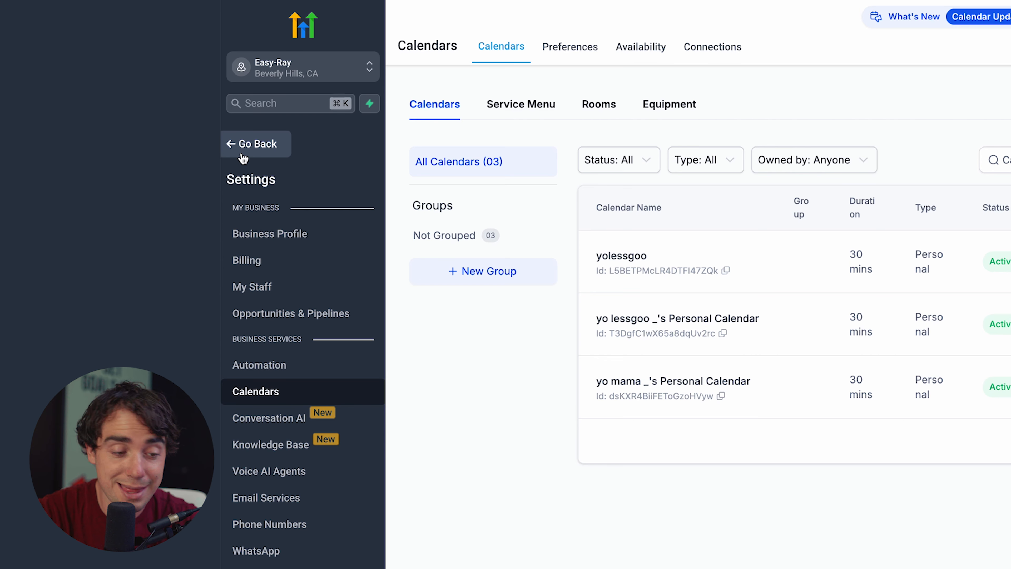
Leave the settings, open the automation workflow list and start a new workflow from a template.
left_click(244, 144)
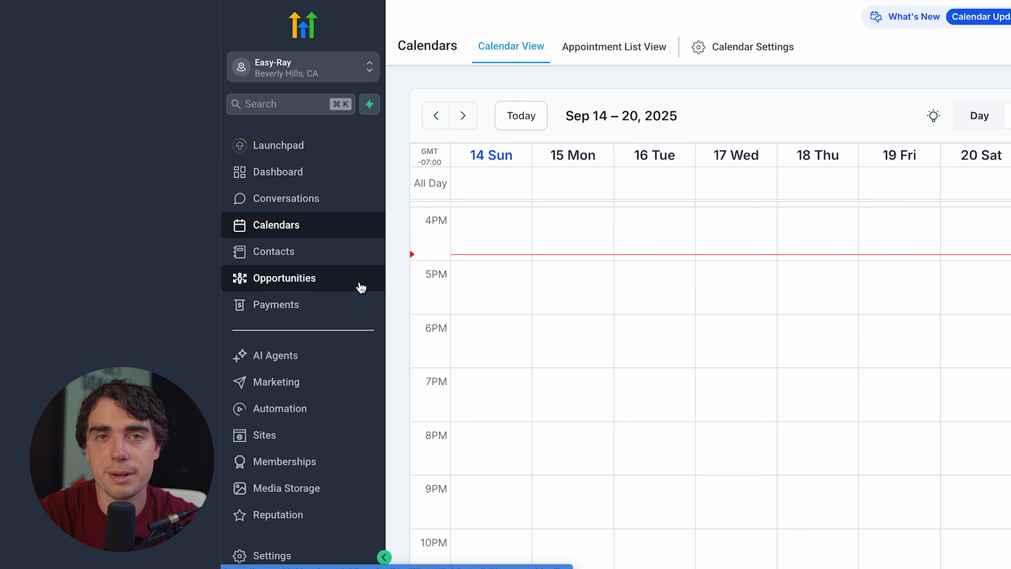
left_click(282, 414)
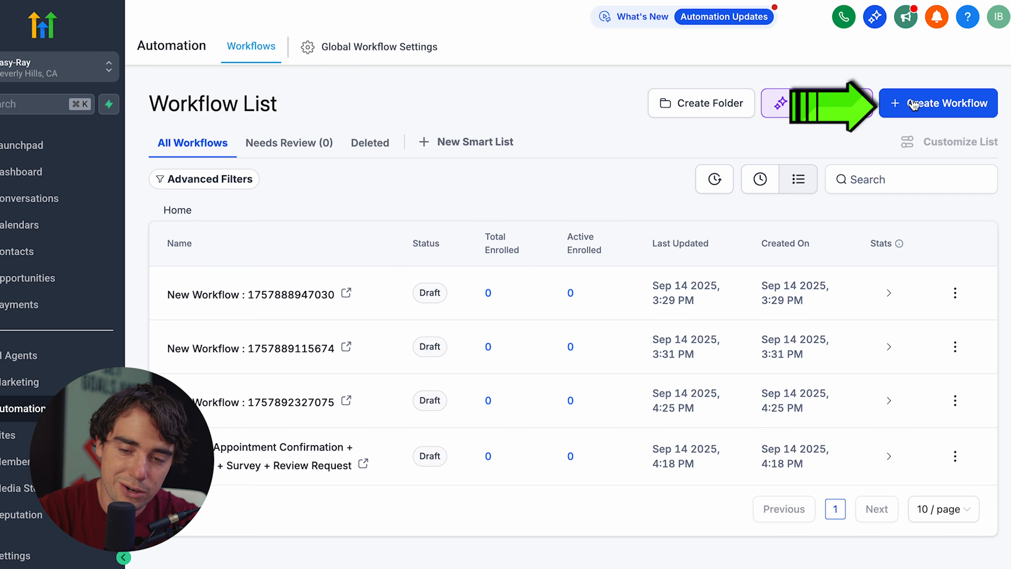
left_click(914, 104)
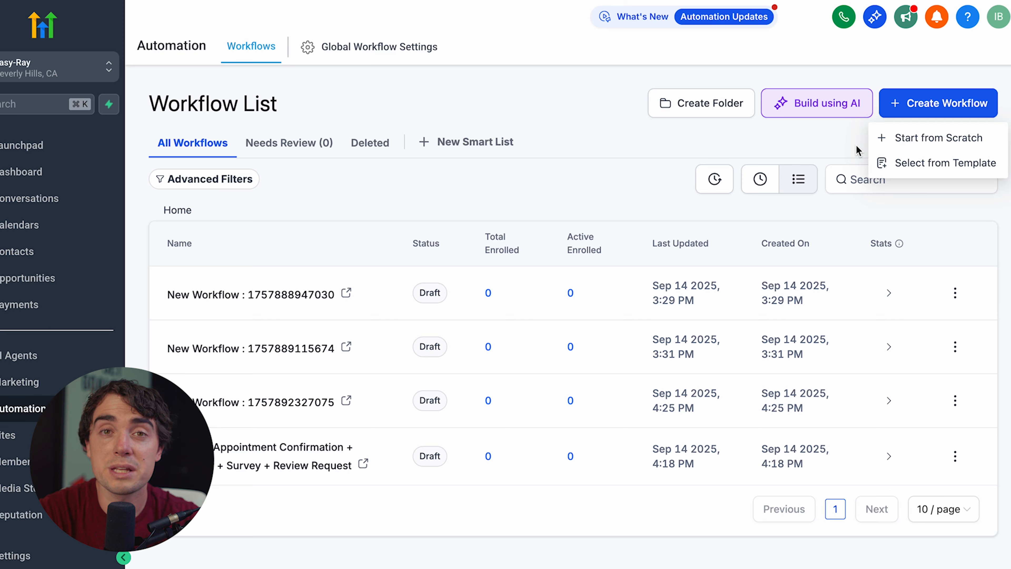
left_click(920, 167)
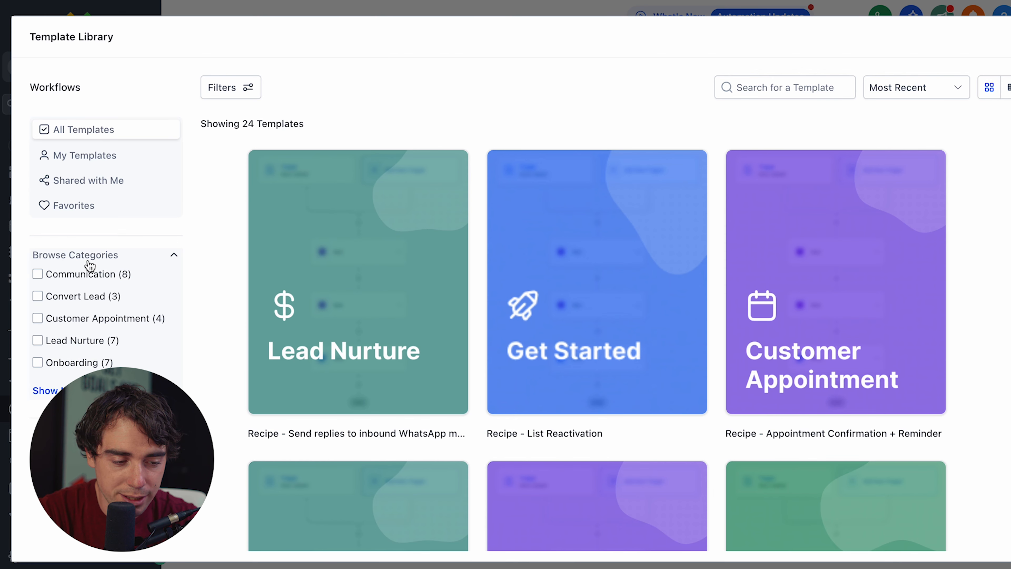
Filter the templates by Customer Appointment, choose "Recipe - Appointment Confirmation + Reminder + Survey + Review Request", and accept the If/Else conditions upgrade.
left_click(37, 318)
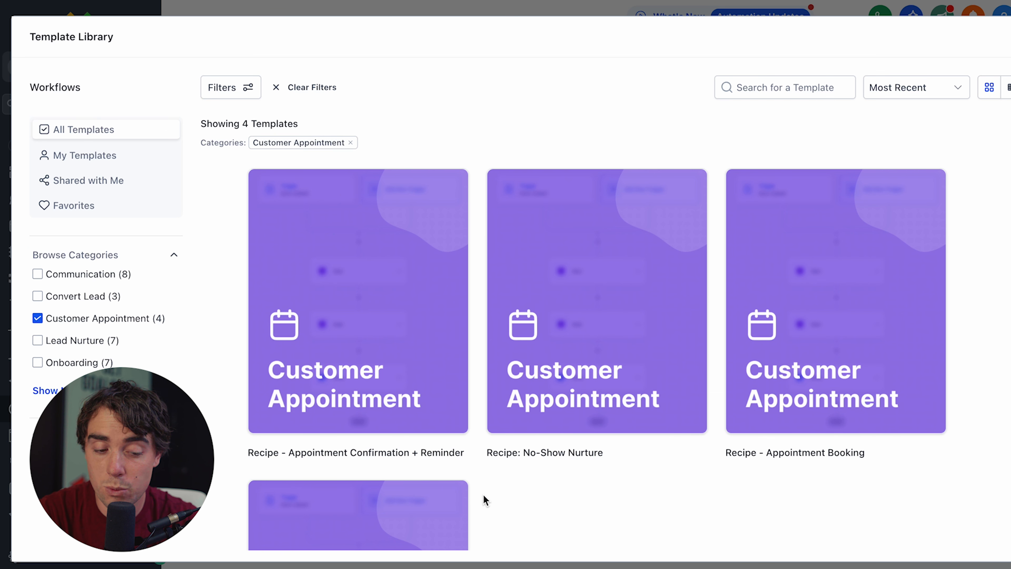
mouse_move(321, 460)
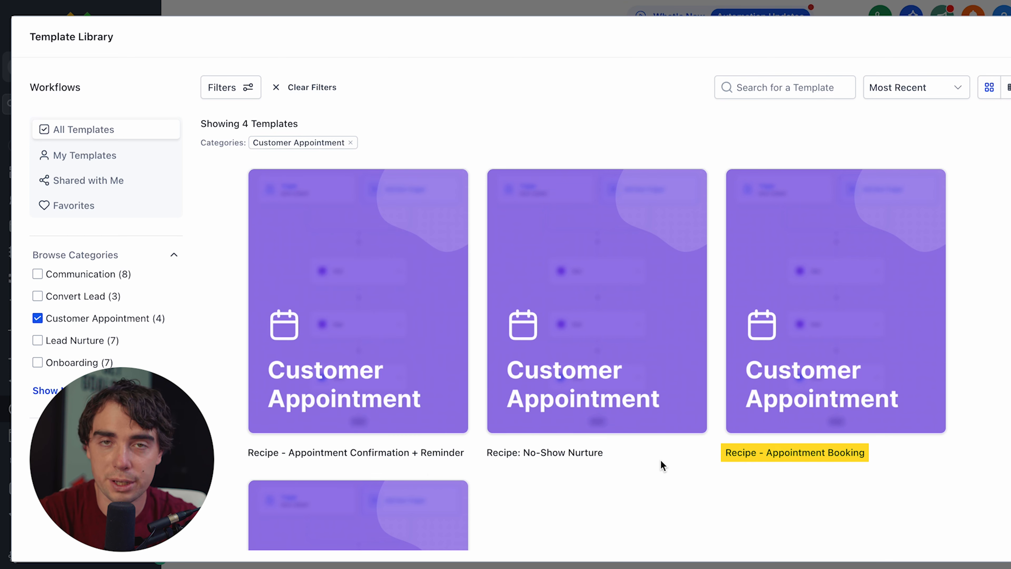
scroll(573, 374, "down", 5)
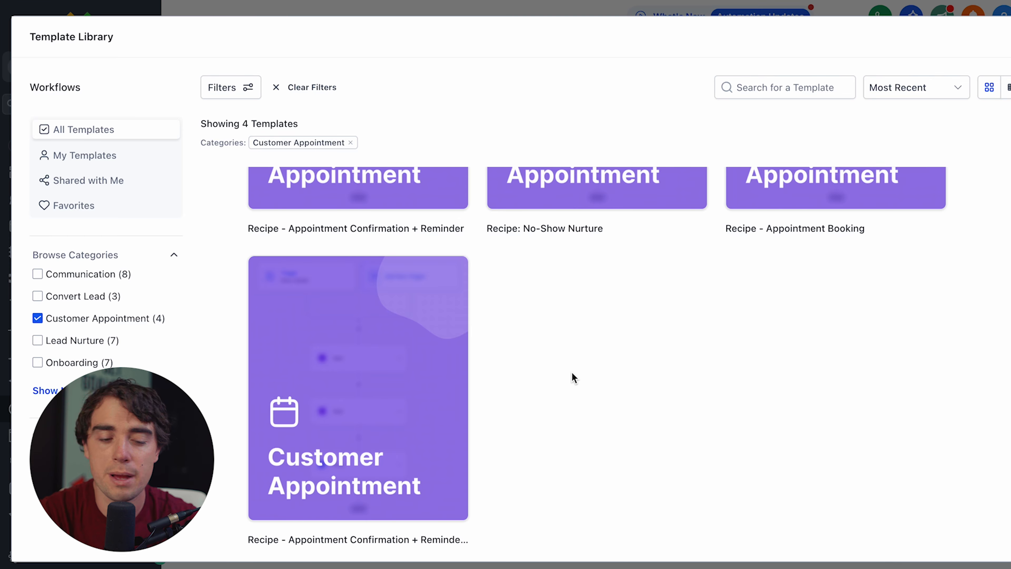
mouse_move(379, 424)
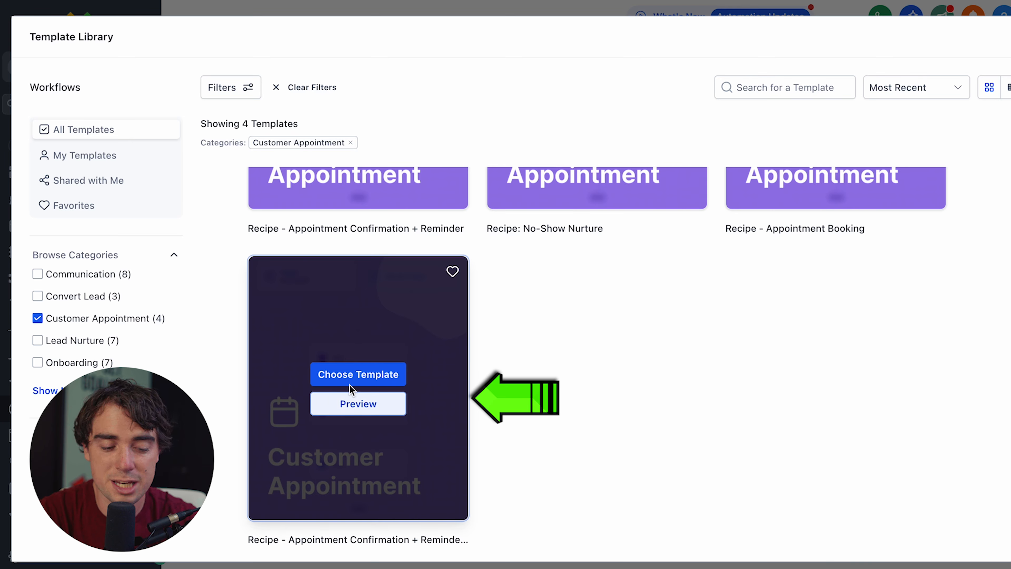
left_click(364, 381)
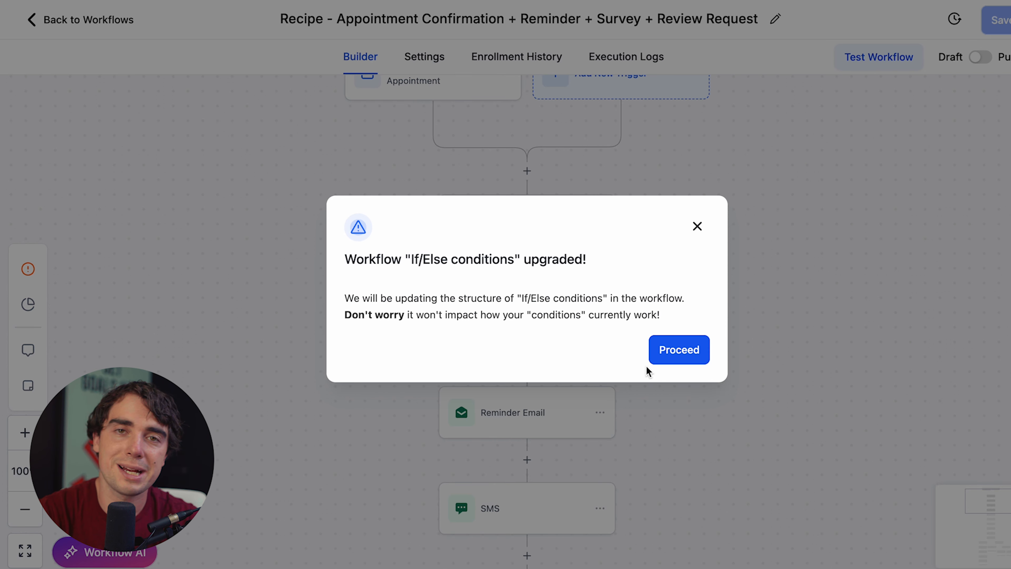
left_click(678, 354)
Add an "In calendar" filter for the new team member's Personal Calendar to the Appointment trigger and save the trigger.
scroll(675, 219, "down", 4)
scroll(675, 220, "up", 1)
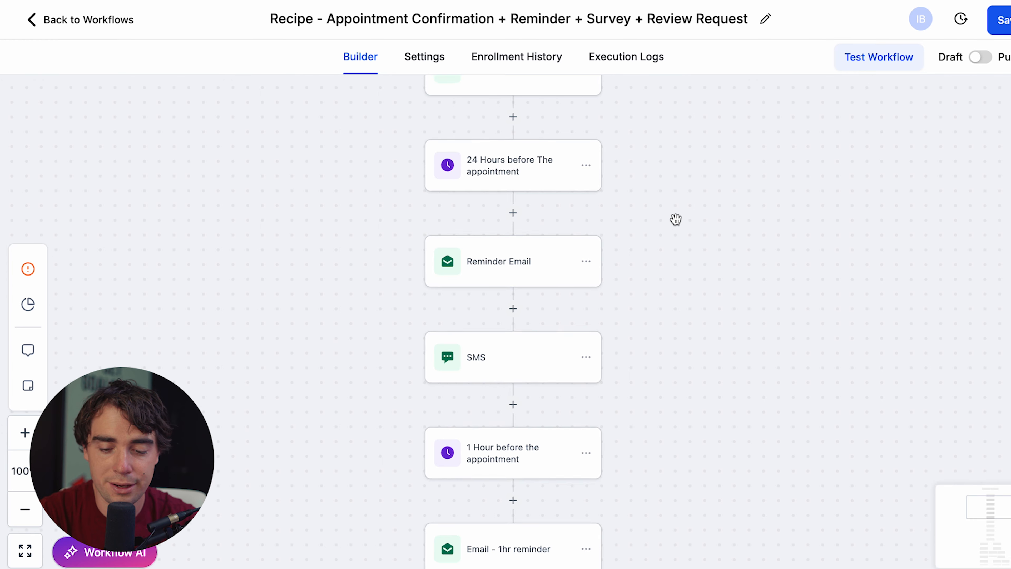
scroll(675, 220, "down", 5)
scroll(676, 318, "down", 3)
scroll(676, 320, "down", 5)
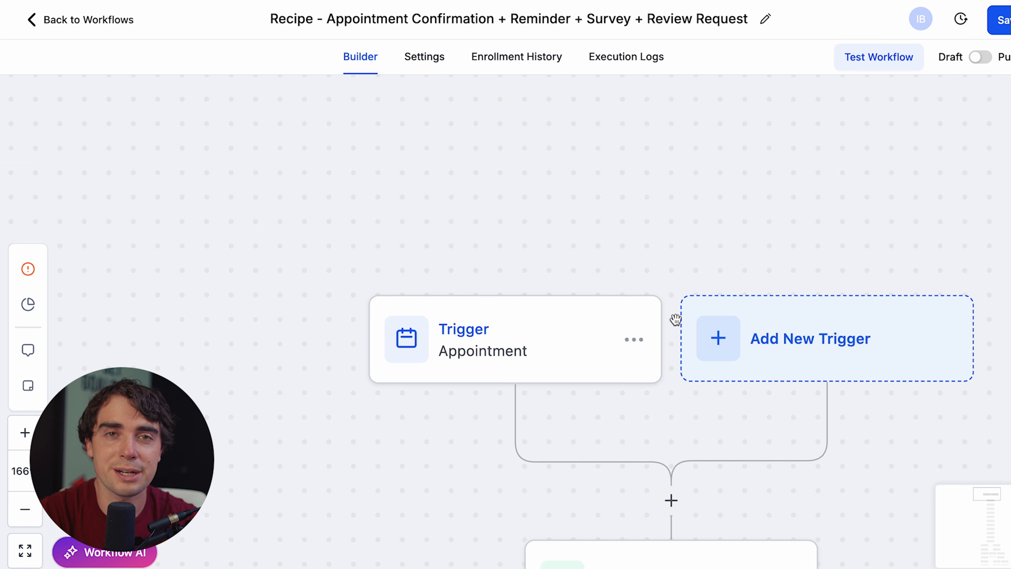
left_click(645, 315)
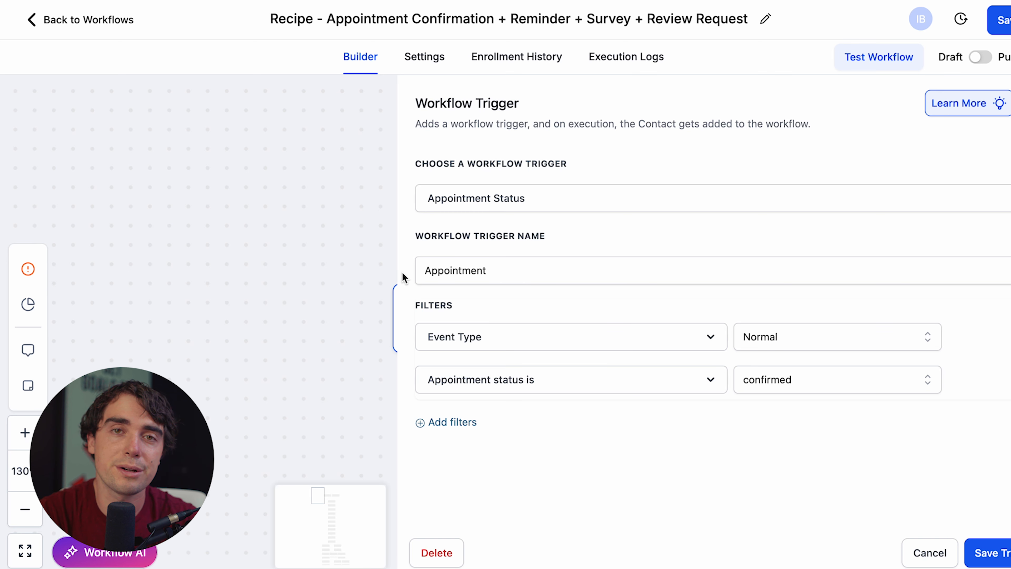
left_click(450, 423)
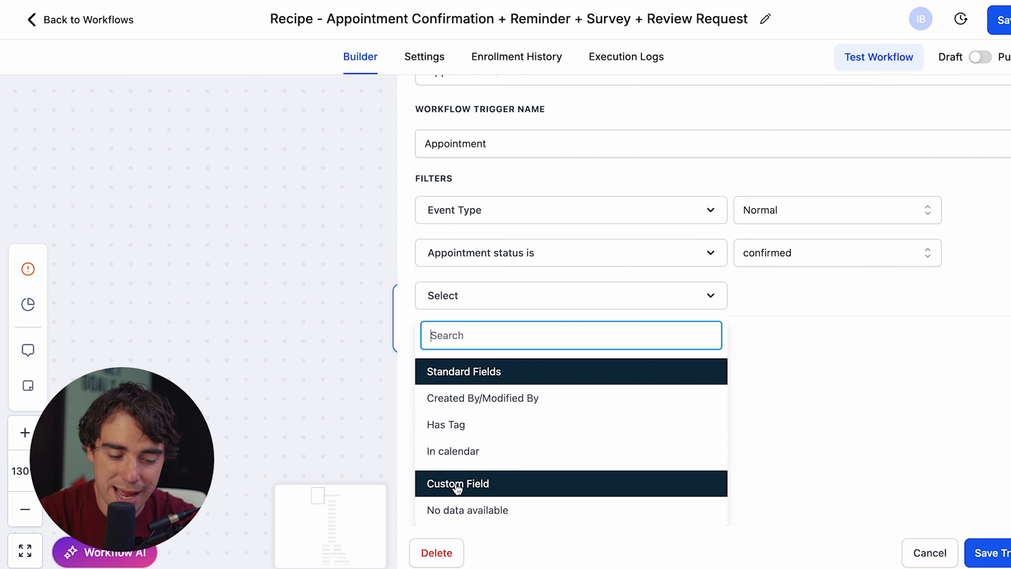
left_click(451, 462)
left_click(792, 425)
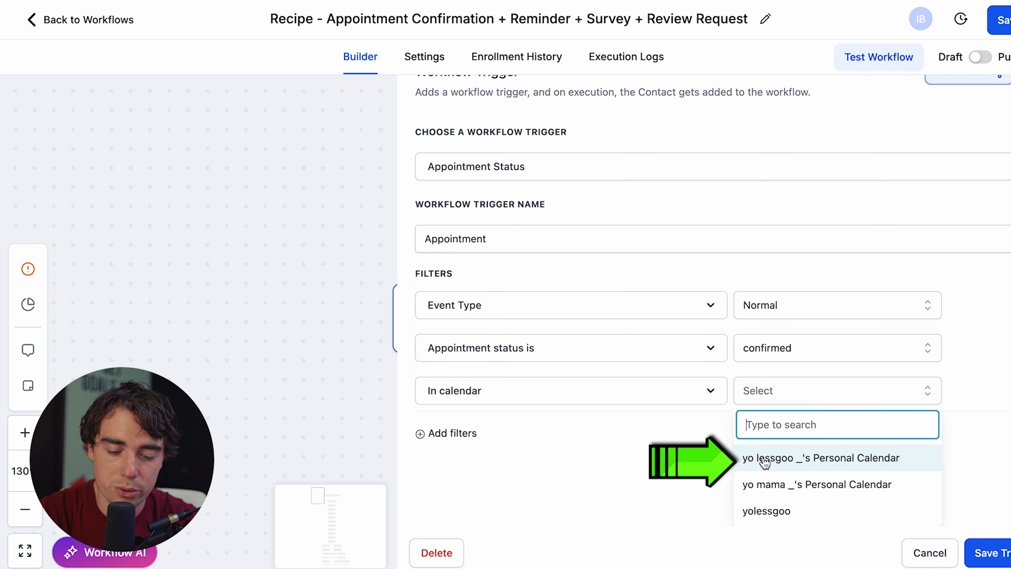
left_click(970, 544)
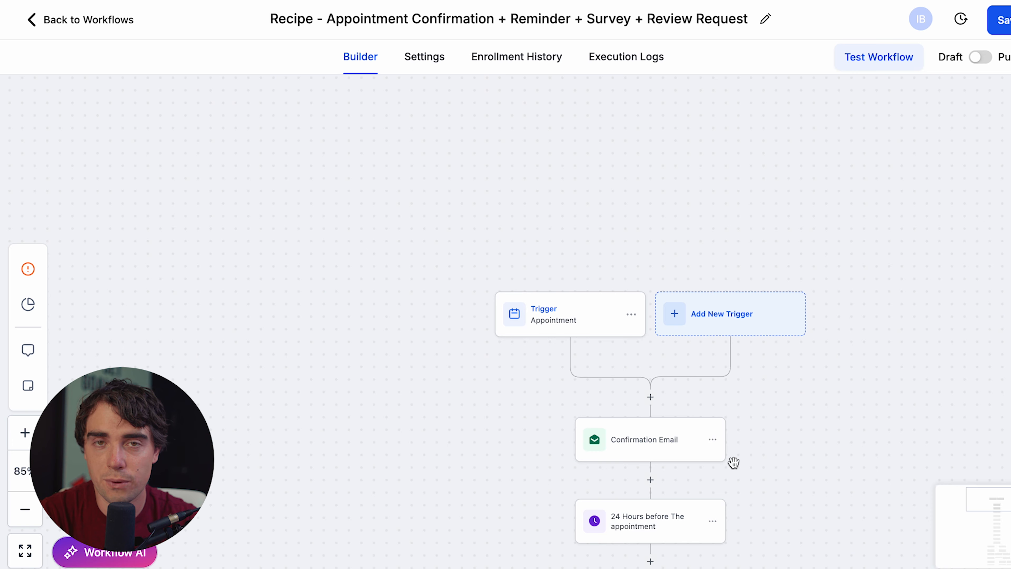
Examine the workflow's sequence of confirmation email, timed reminders by email and SMS, waits and internal notification.
scroll(733, 463, "up", 5)
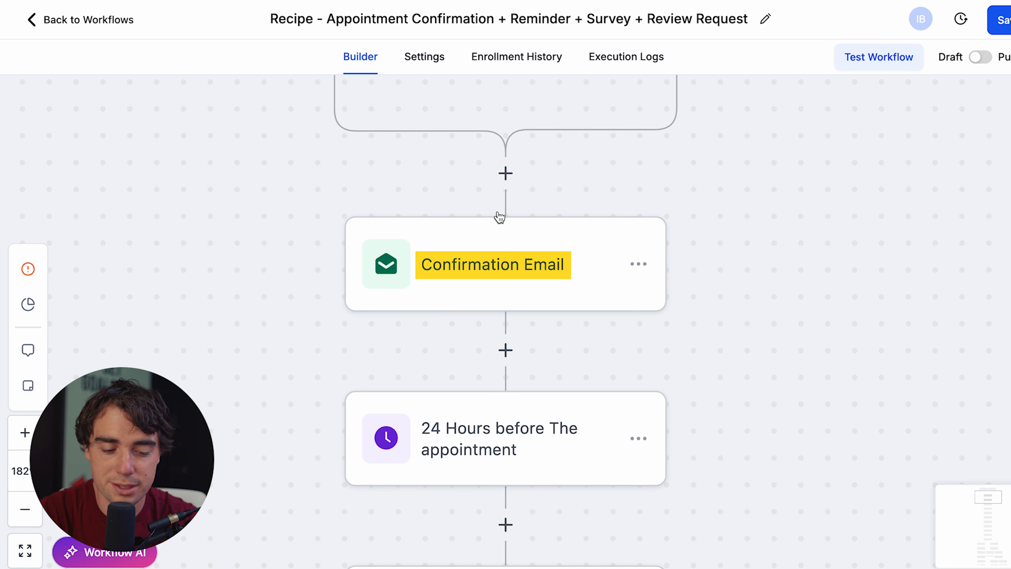
scroll(500, 217, "down", 4)
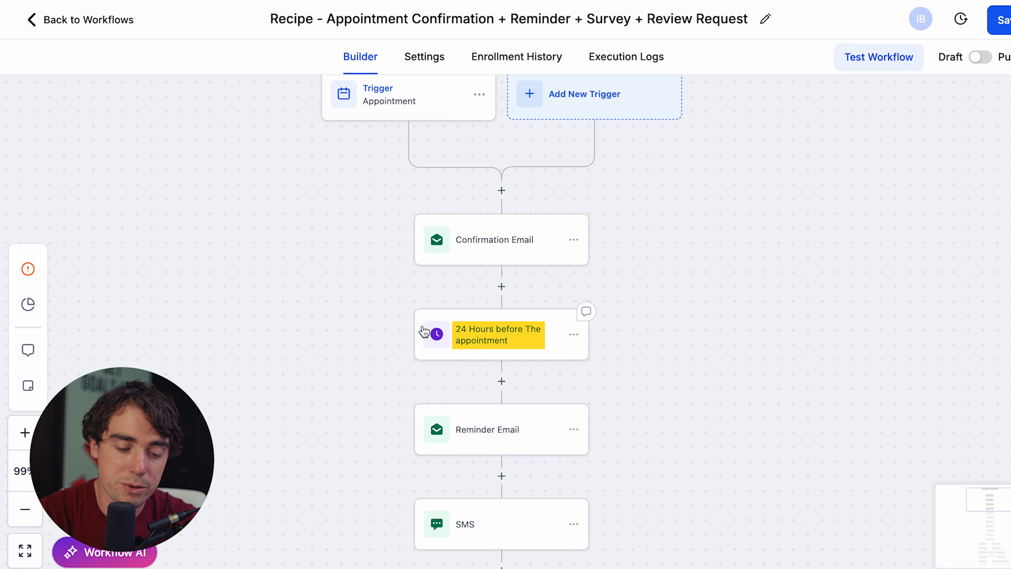
scroll(424, 330, "down", 2)
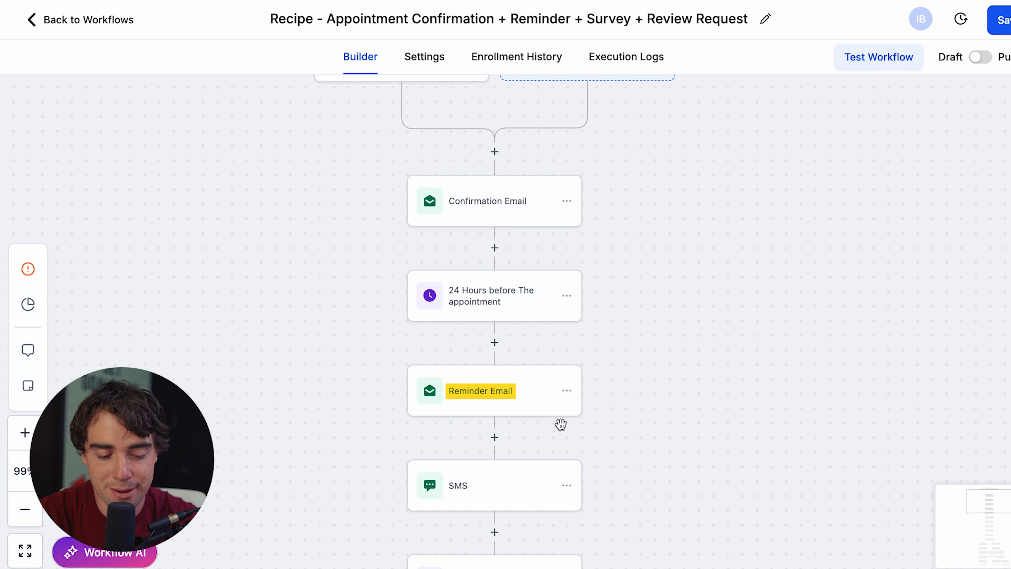
scroll(559, 422, "down", 3)
scroll(440, 370, "down", 4)
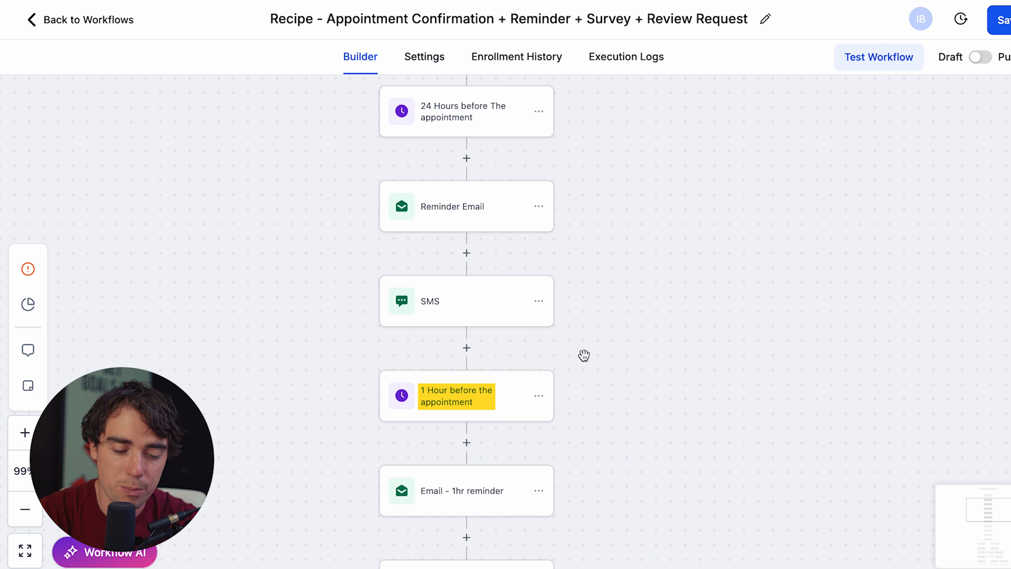
scroll(454, 411, "down", 5)
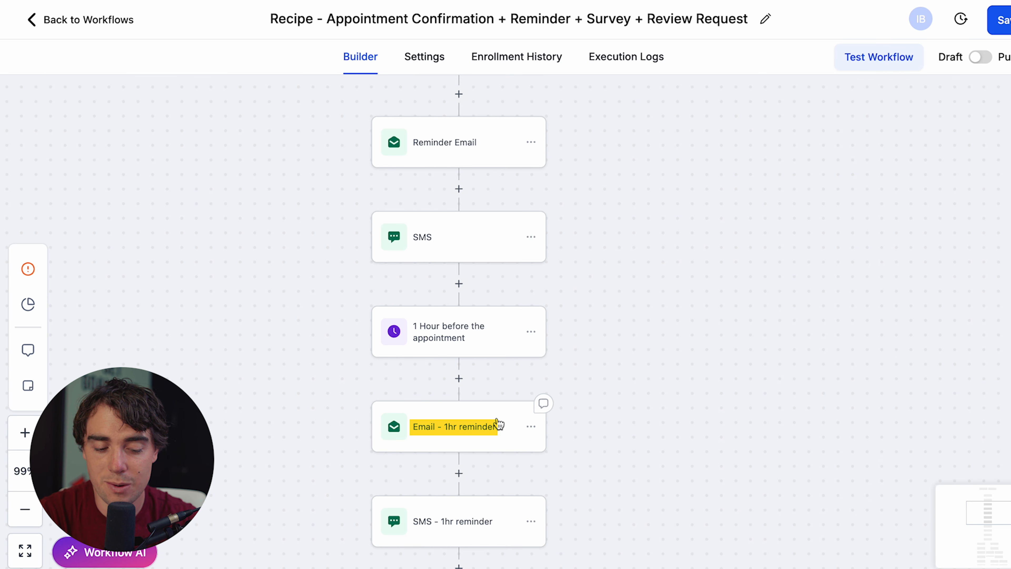
scroll(502, 410, "down", 3)
scroll(505, 398, "down", 4)
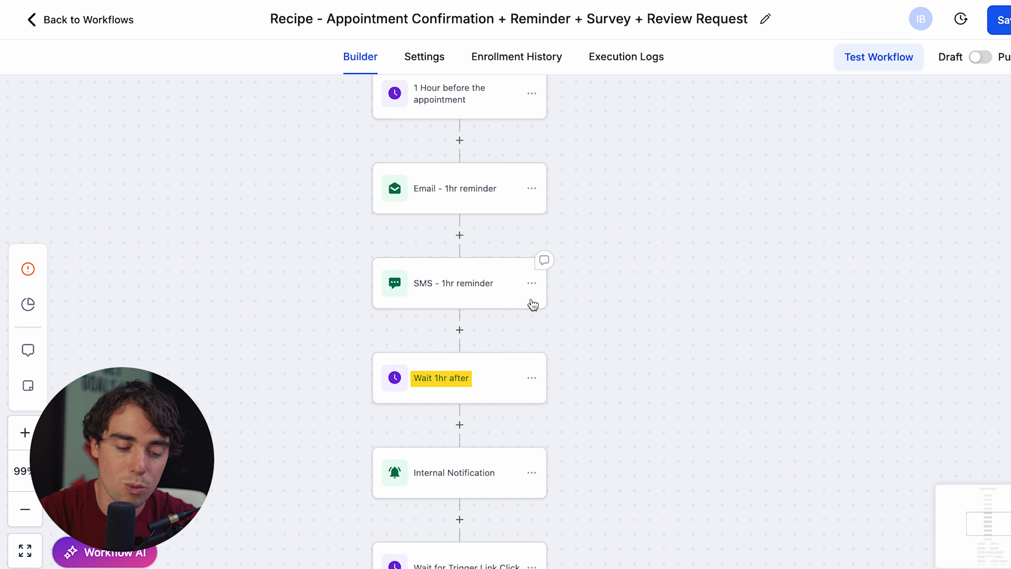
scroll(474, 375, "down", 3)
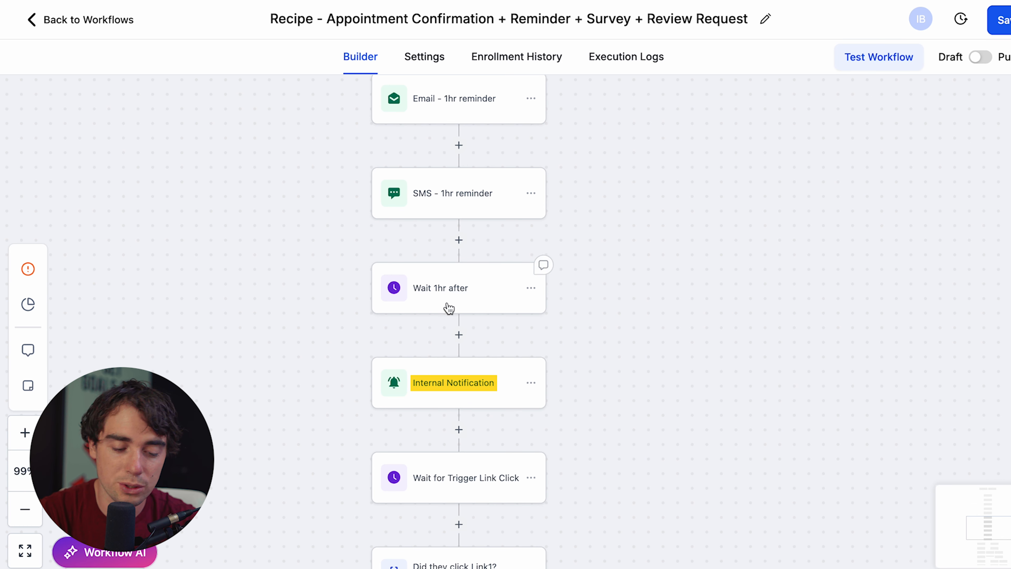
scroll(526, 408, "down", 5)
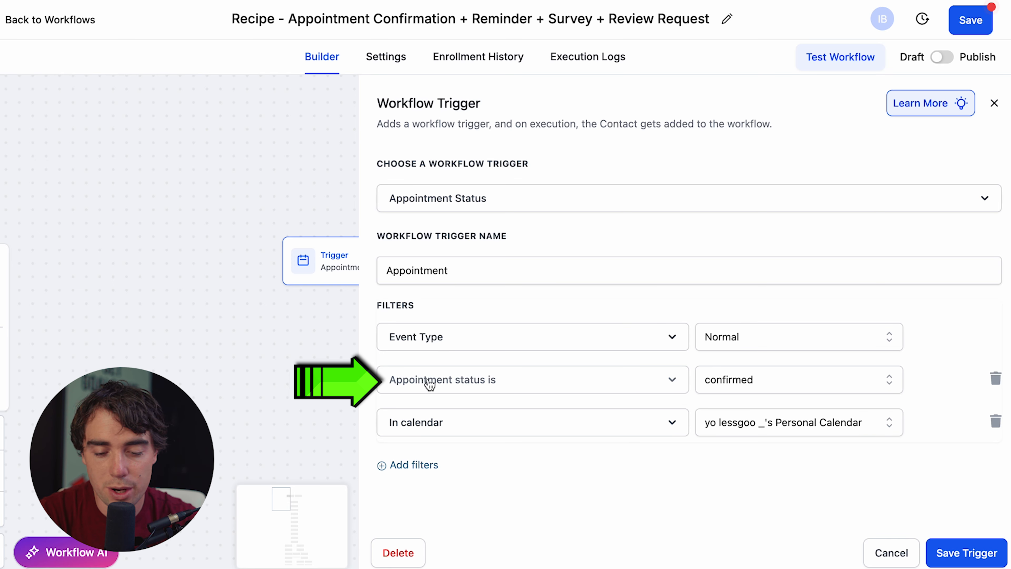
Examine the status choices available for the "Appointment status is" filter of the Appointment trigger.
left_click(739, 382)
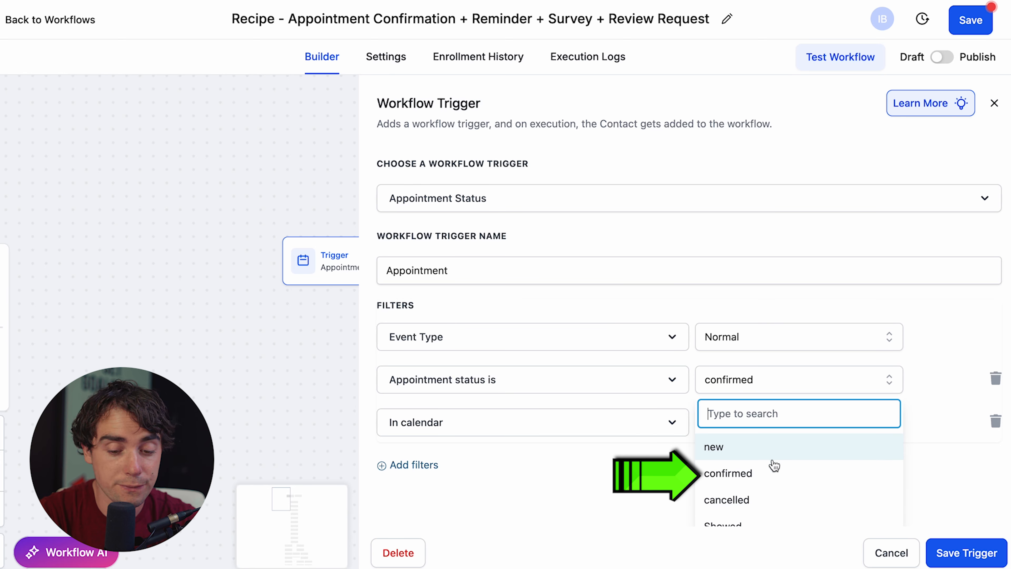
scroll(772, 470, "down", 2)
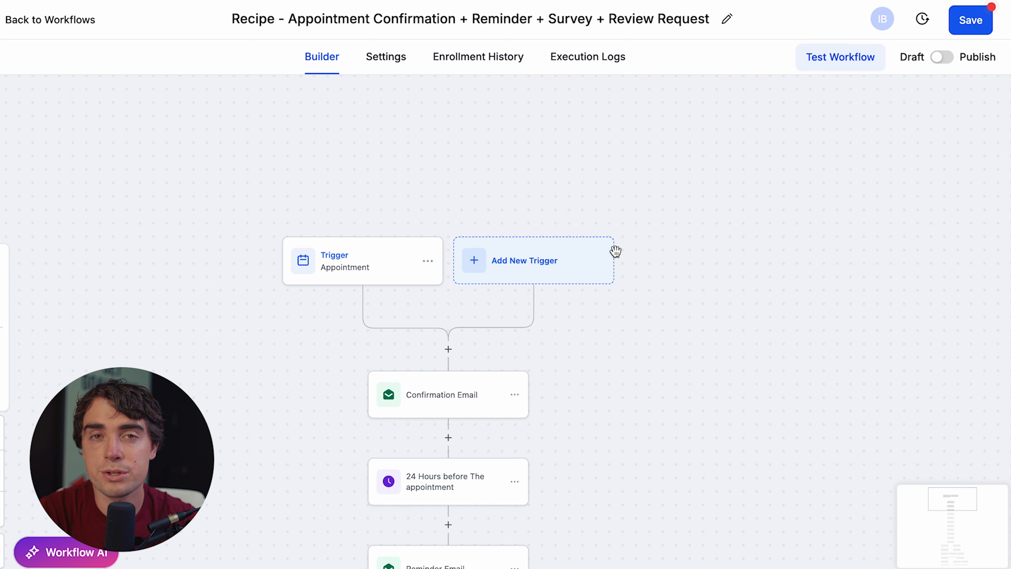
Start a second workflow trigger, searching for "appointment" and choosing Customer Booked Appointment.
left_click(614, 252)
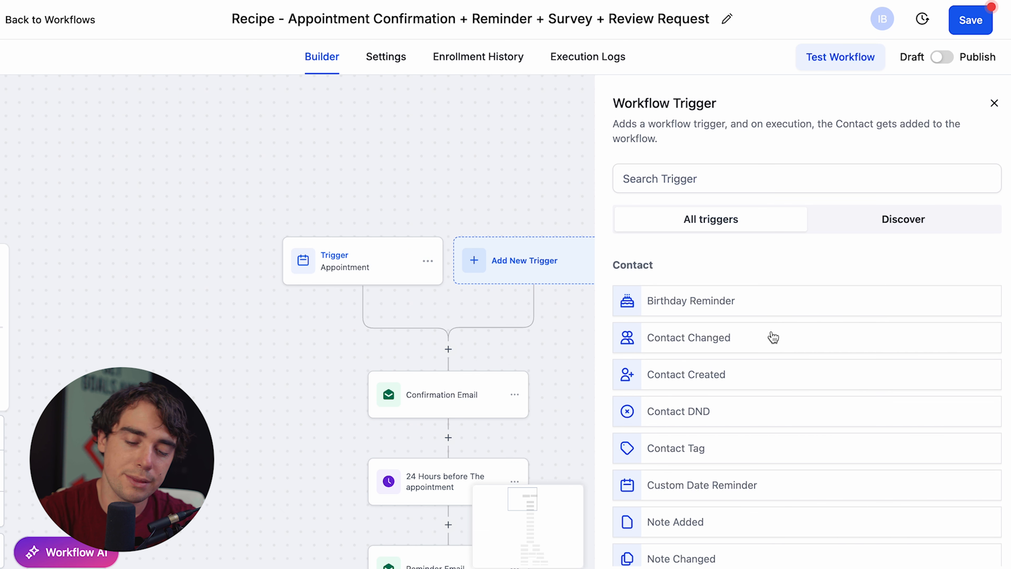
scroll(752, 396, "down", 20)
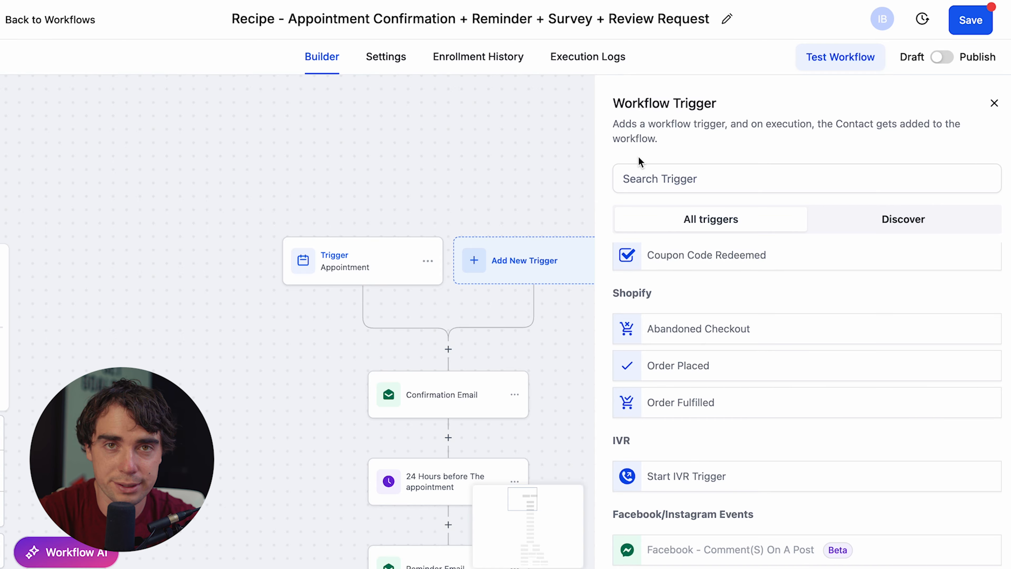
left_click(629, 178)
type("a")
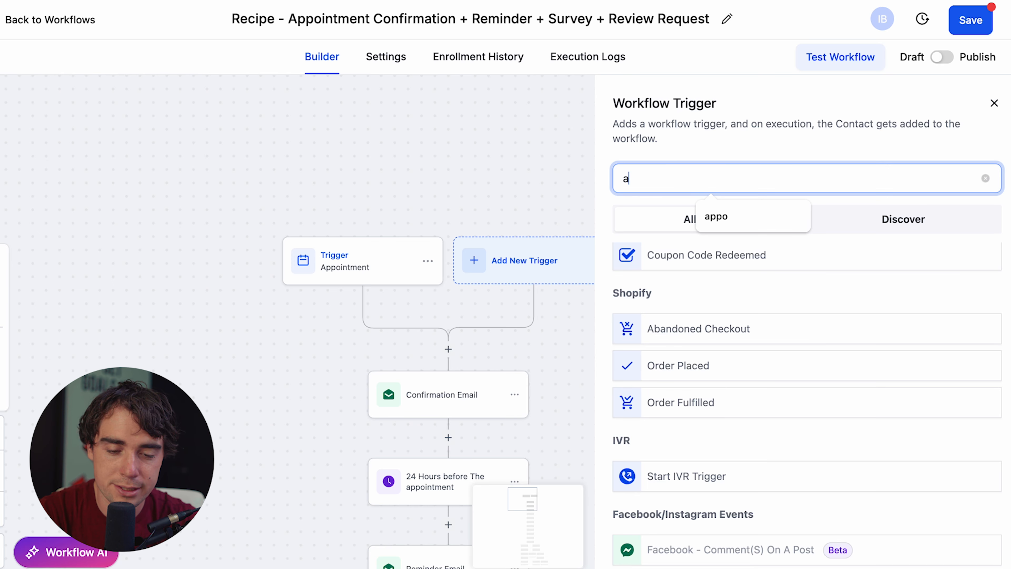
type("ppointment")
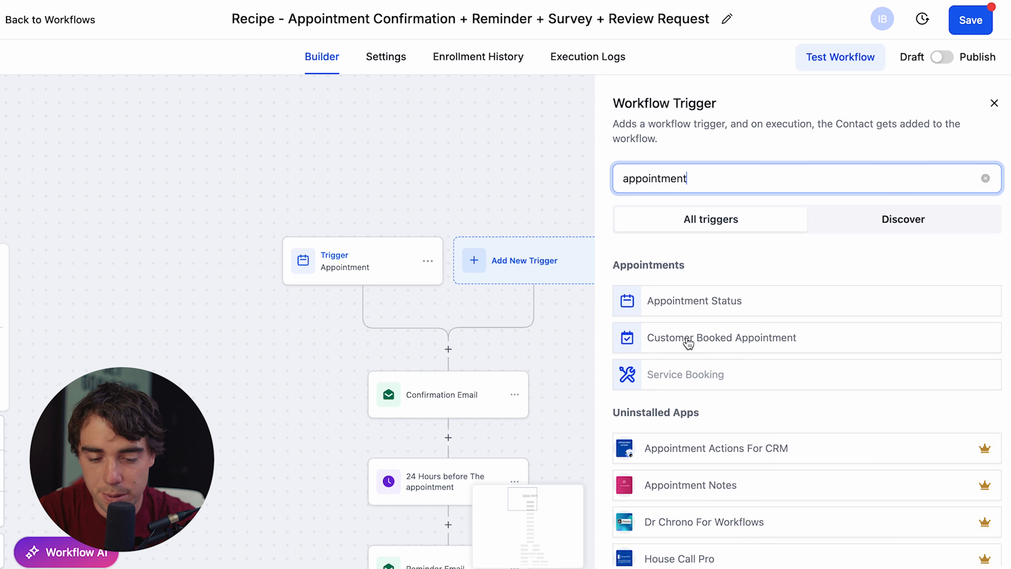
left_click(657, 344)
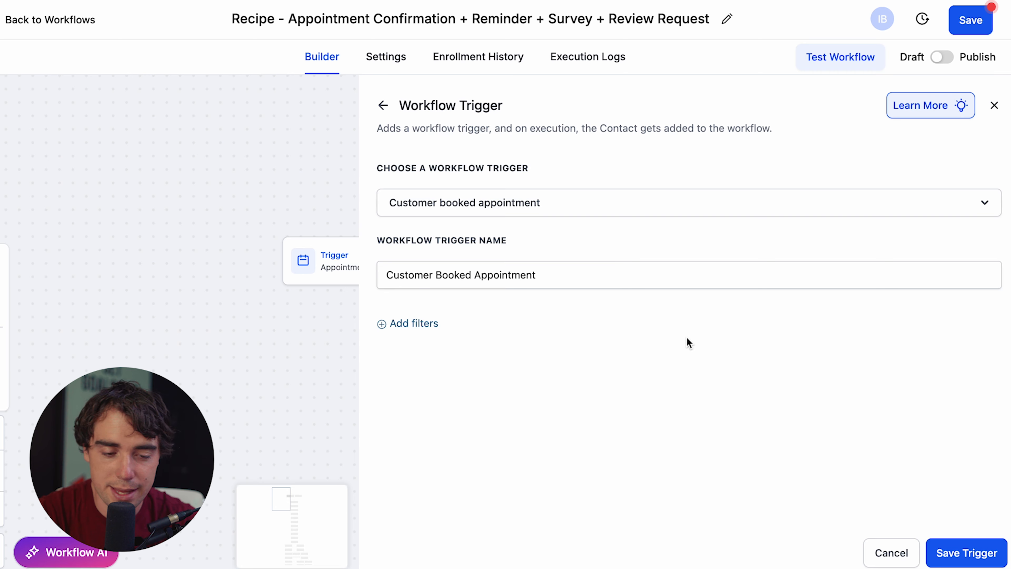
Add an "In calendar" filter for the new team member's Personal Calendar to the Customer Booked Appointment trigger and save the trigger.
left_click(425, 330)
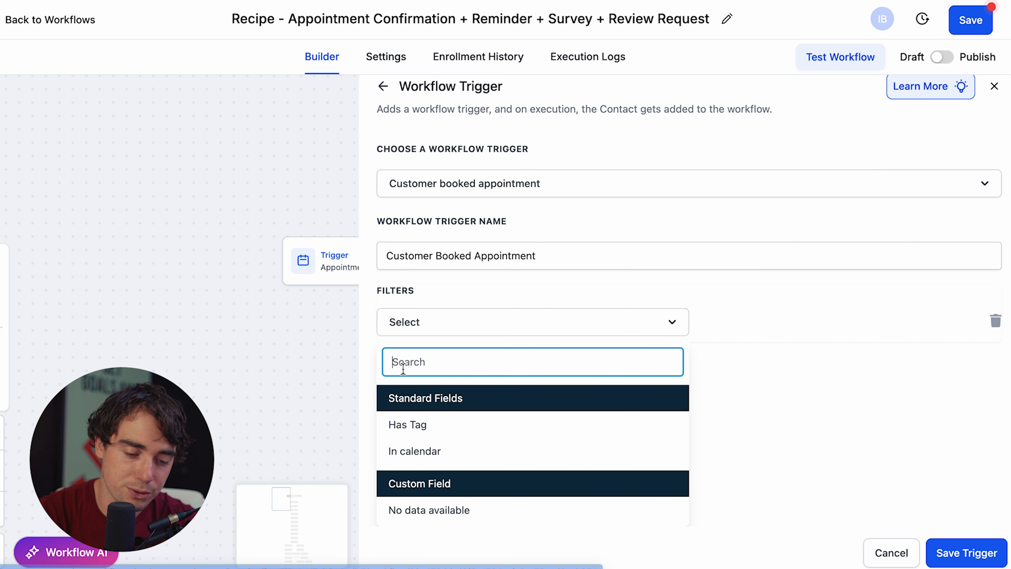
left_click(437, 450)
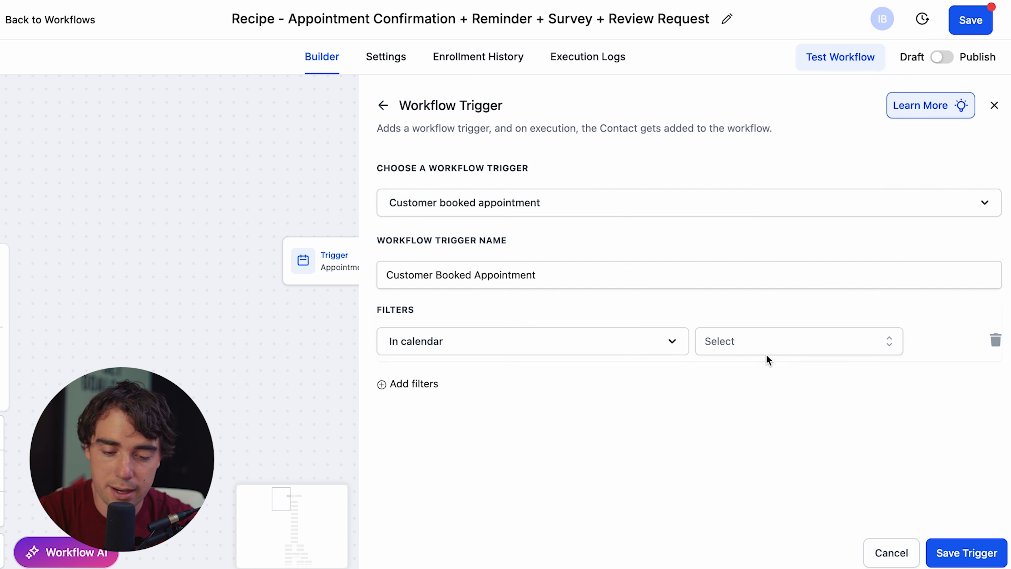
left_click(742, 340)
left_click(763, 408)
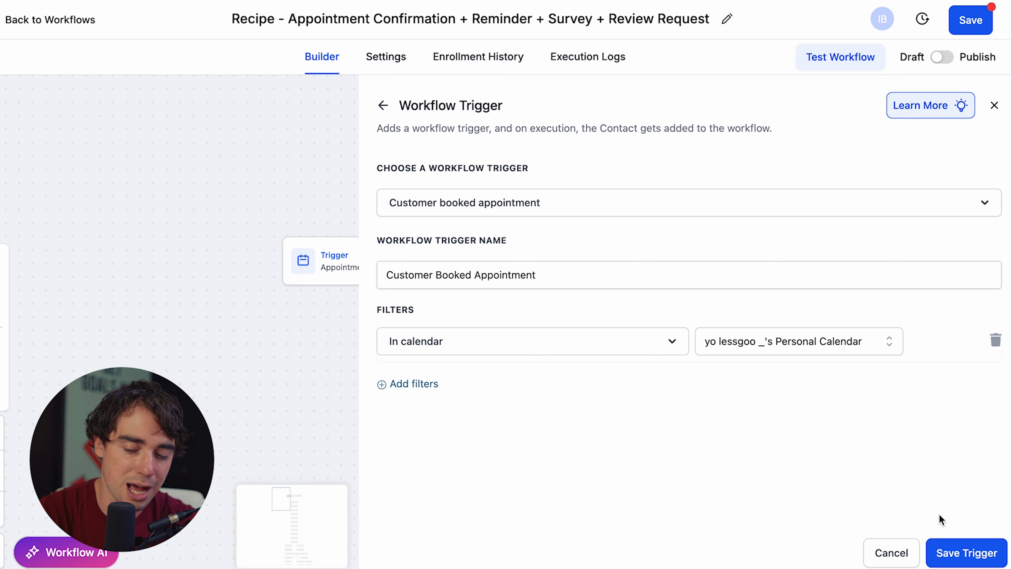
left_click(968, 553)
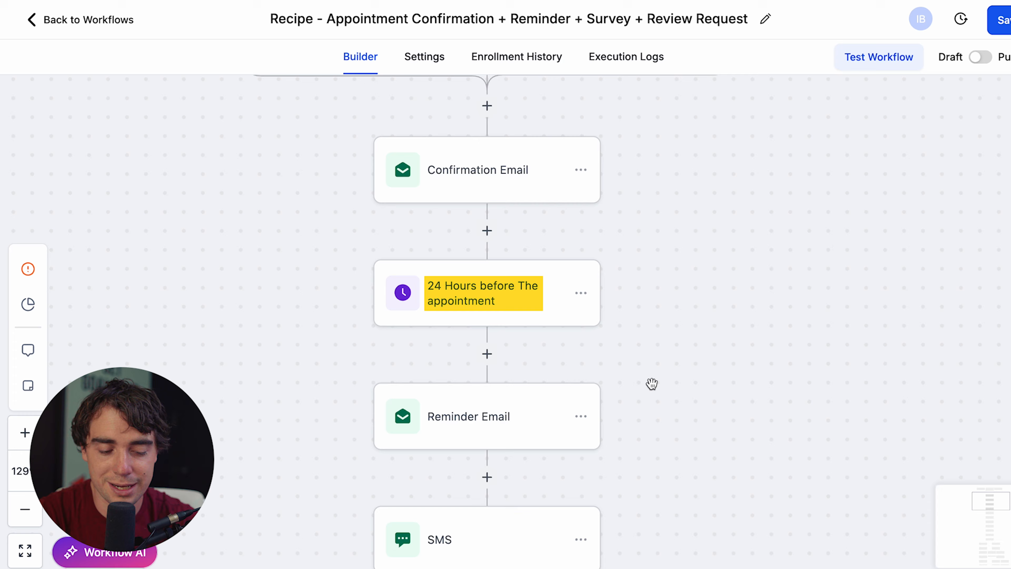
Examine the workflow's link-click condition branches and the Reminder Email's message with its calendar, cancel and reschedule links.
scroll(652, 384, "down", 15)
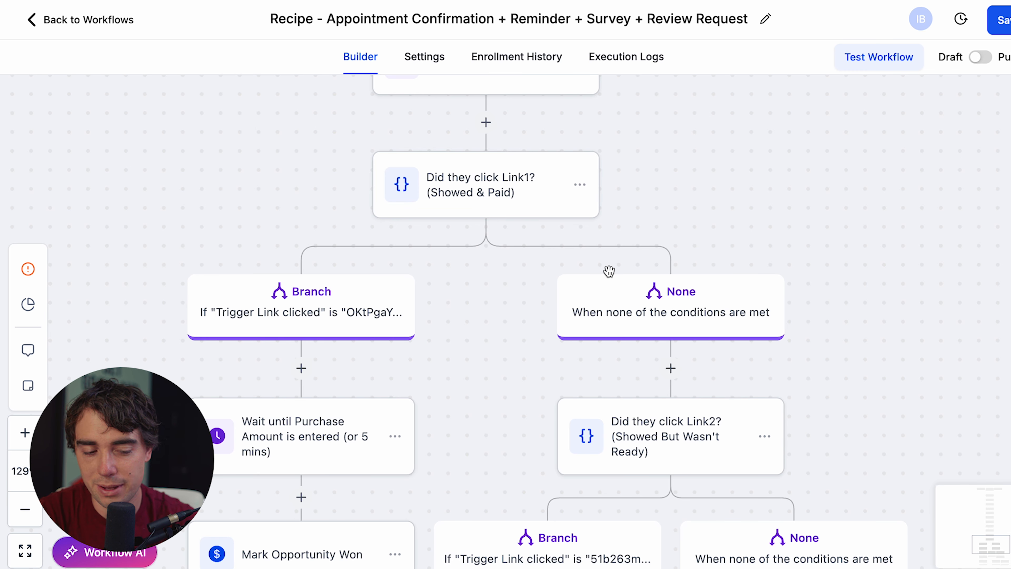
scroll(440, 414, "down", 2)
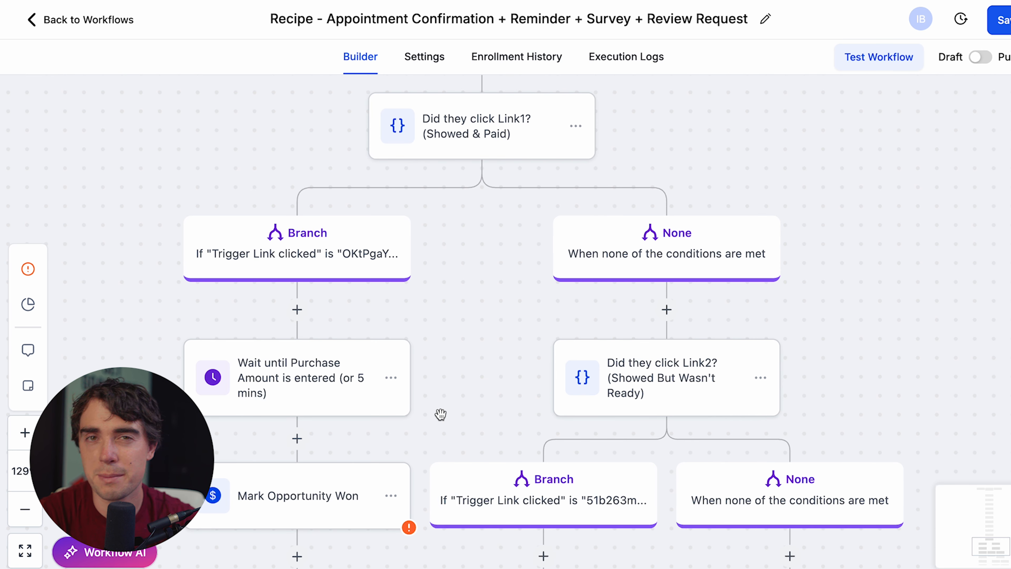
left_click(478, 125)
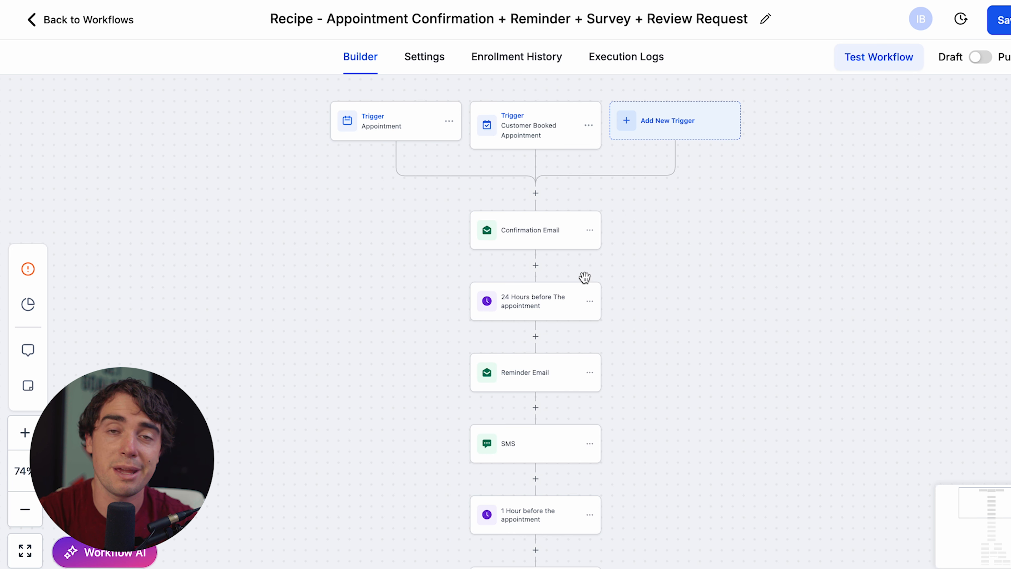
left_click(533, 376)
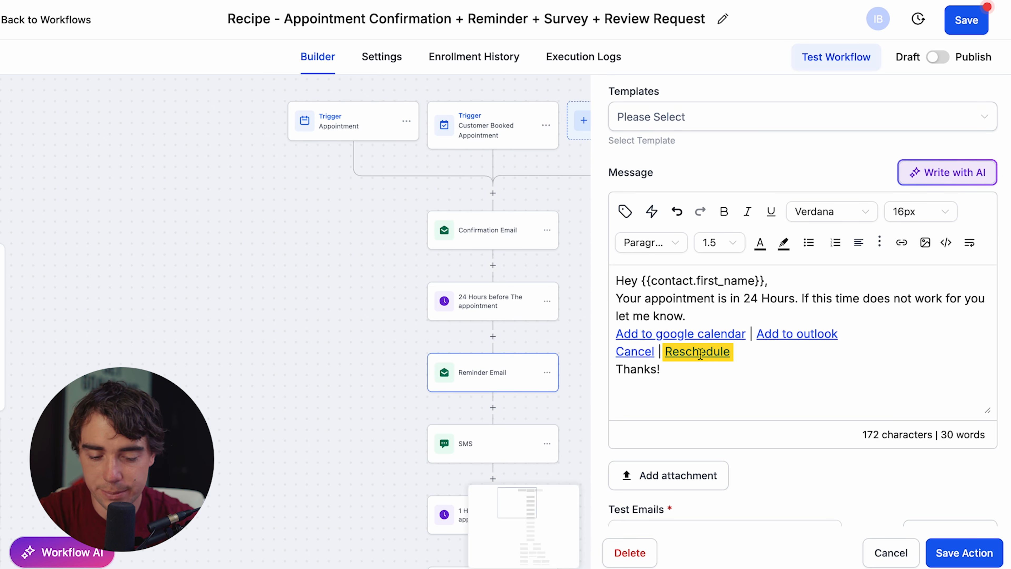
scroll(701, 353, "down", 1)
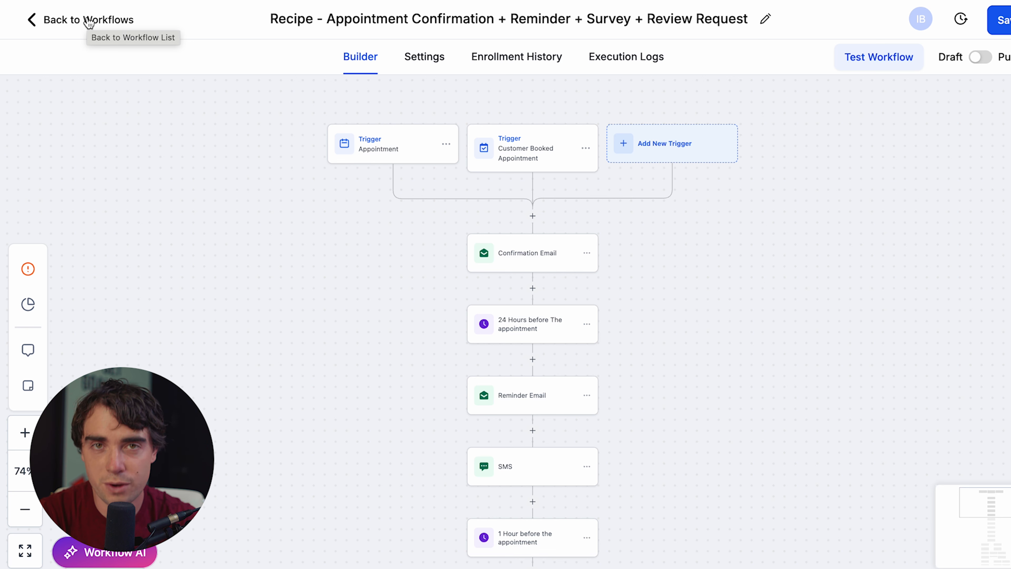
Return to the workflow list, discarding the unsaved changes, and create a new workflow from scratch.
left_click(51, 21)
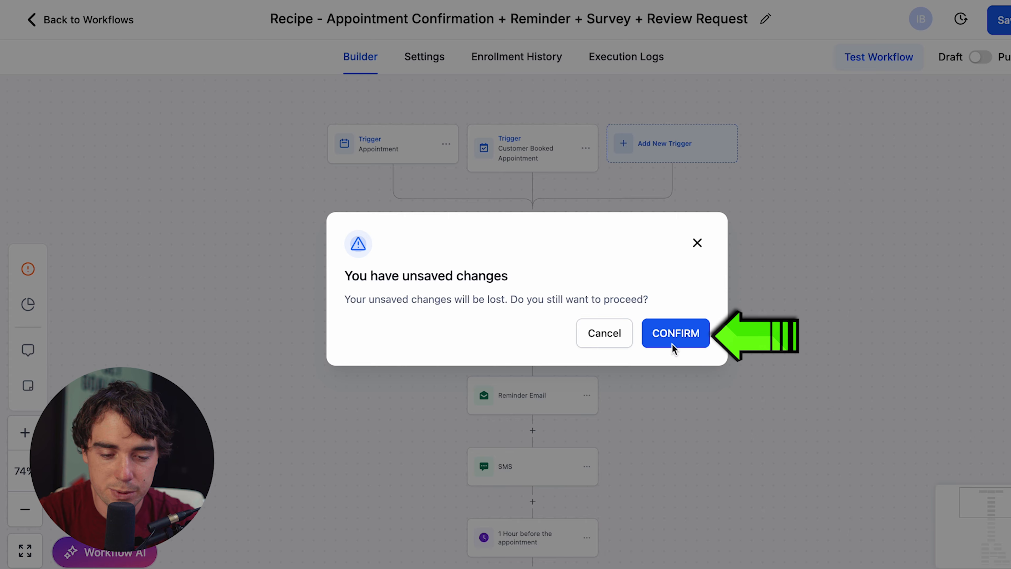
left_click(672, 337)
left_click(904, 101)
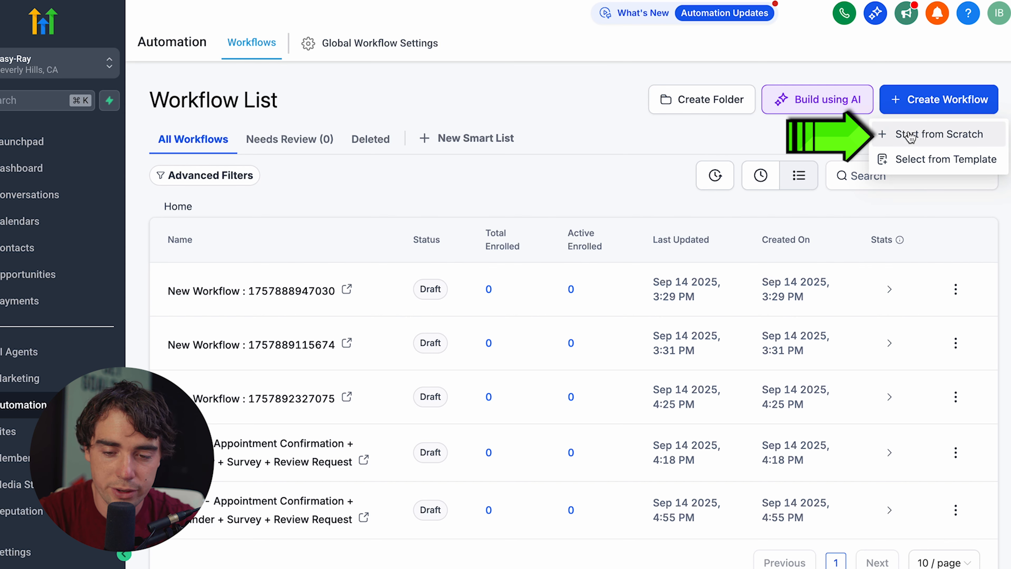
left_click(911, 137)
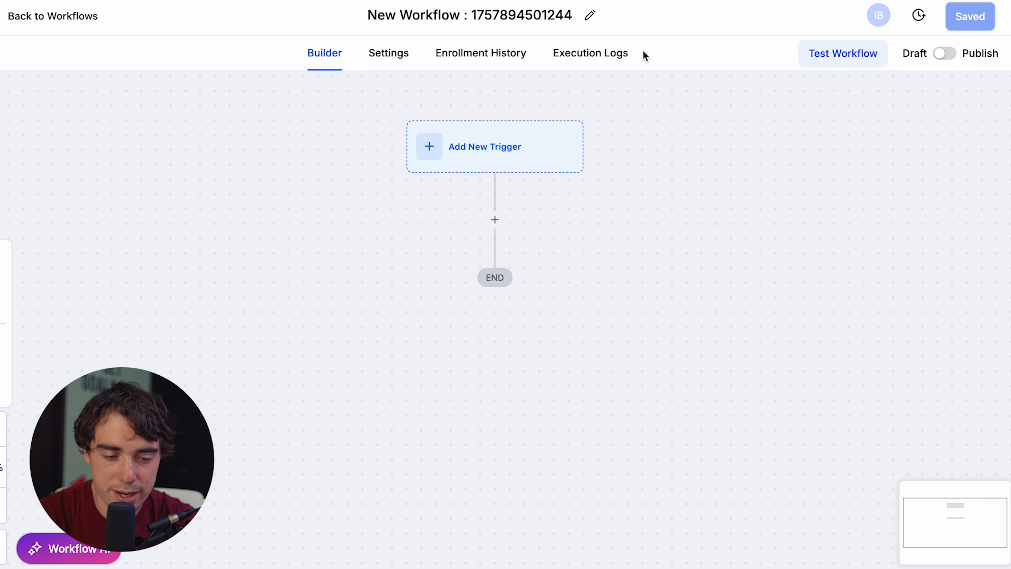
Add a Customer Booked Appointment trigger to the blank workflow, found by searching the triggers for "appo", and save it without filters.
left_click(475, 152)
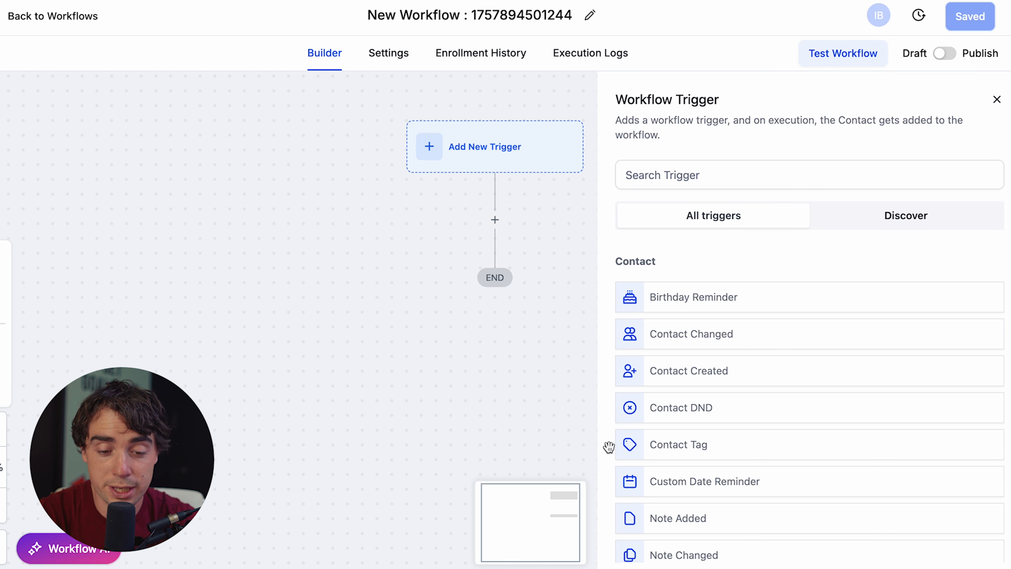
scroll(699, 363, "down", 10)
scroll(699, 363, "down", 10)
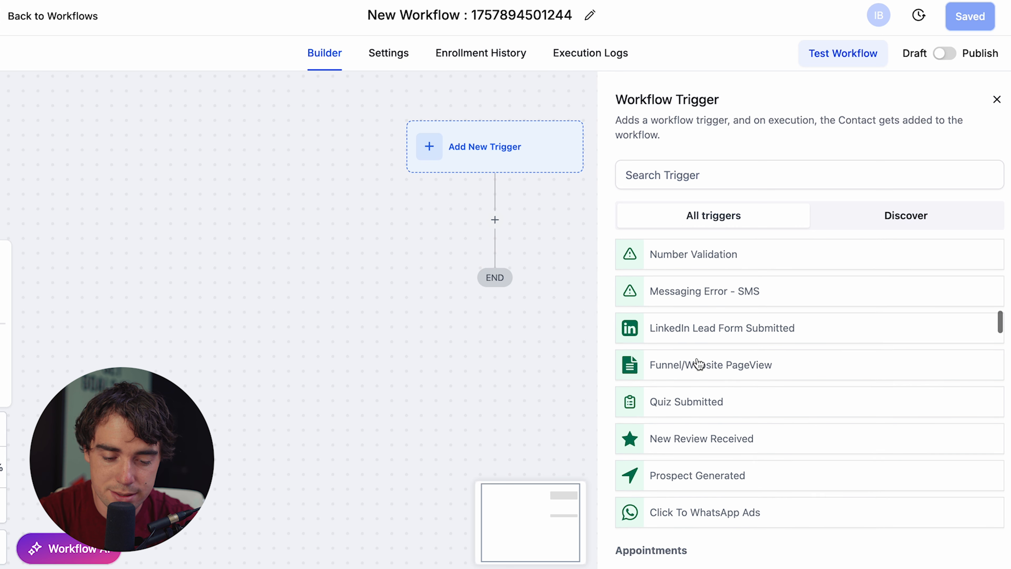
scroll(726, 375, "down", 10)
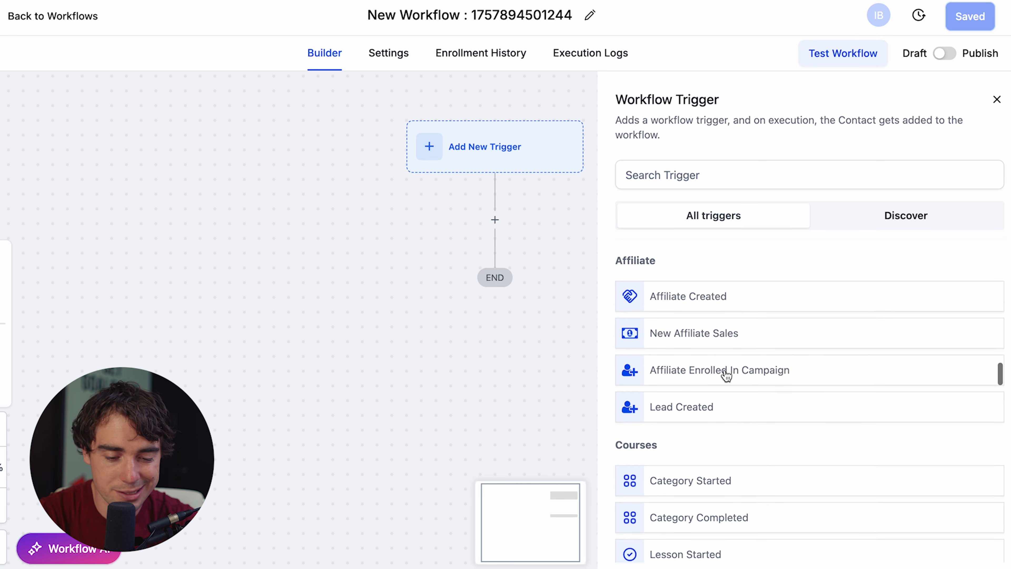
scroll(726, 375, "down", 10)
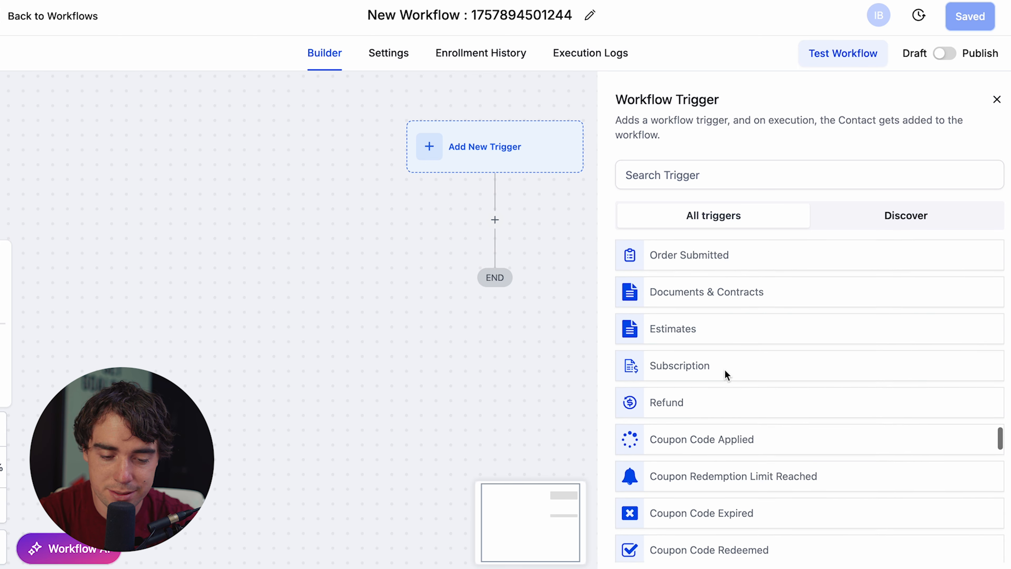
scroll(726, 375, "up", 20)
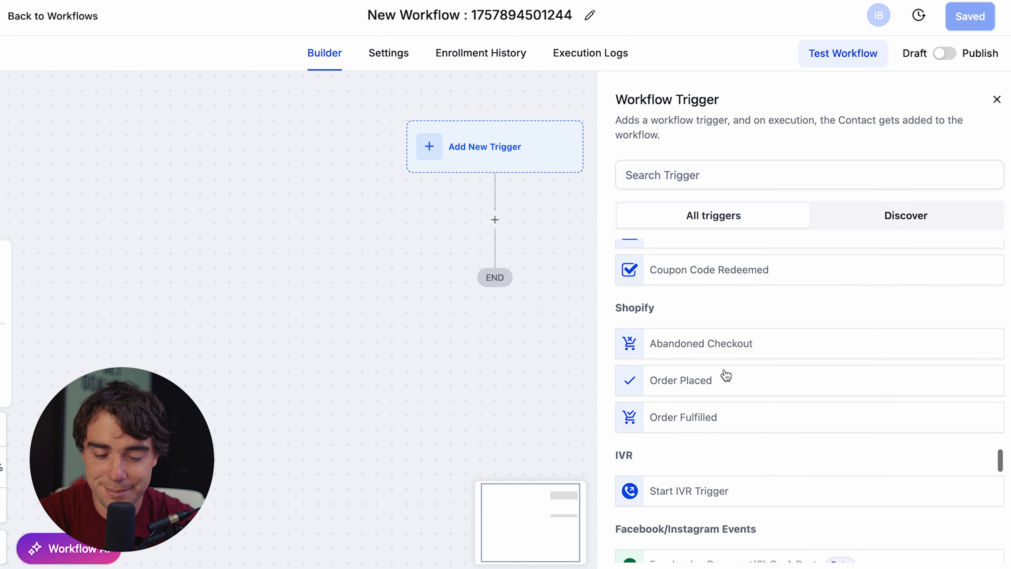
left_click(633, 170)
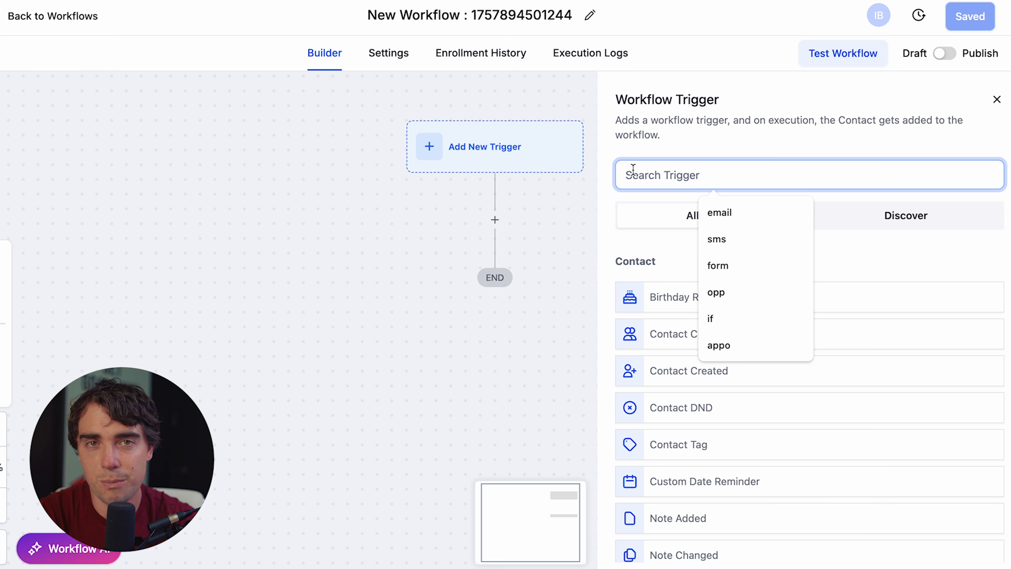
type("appo")
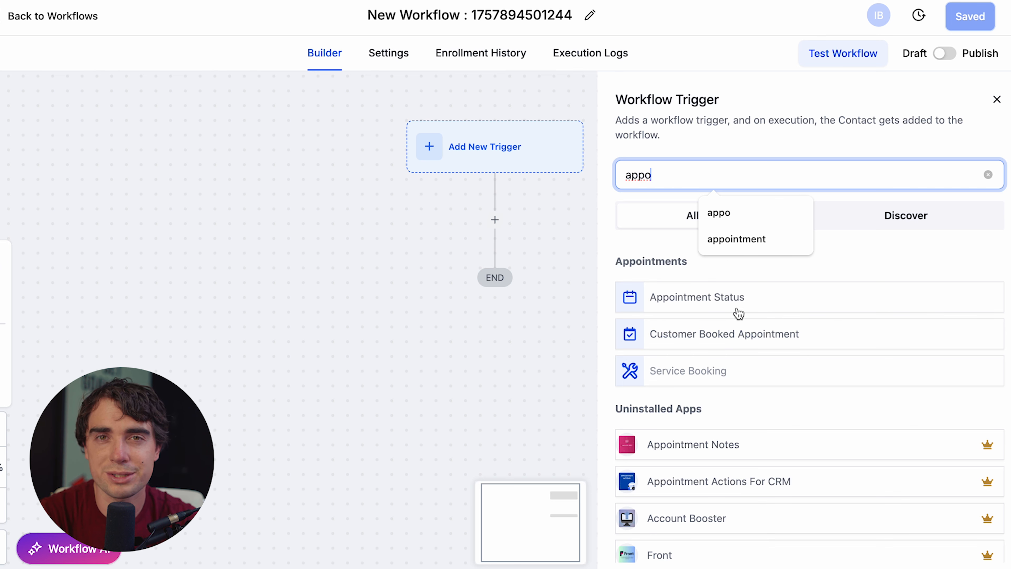
left_click(732, 333)
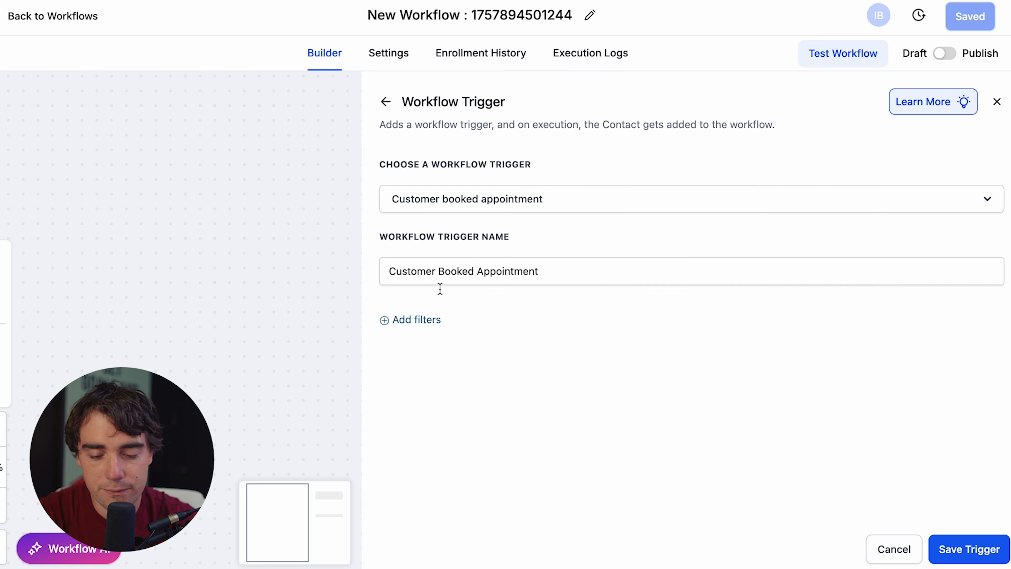
left_click(957, 552)
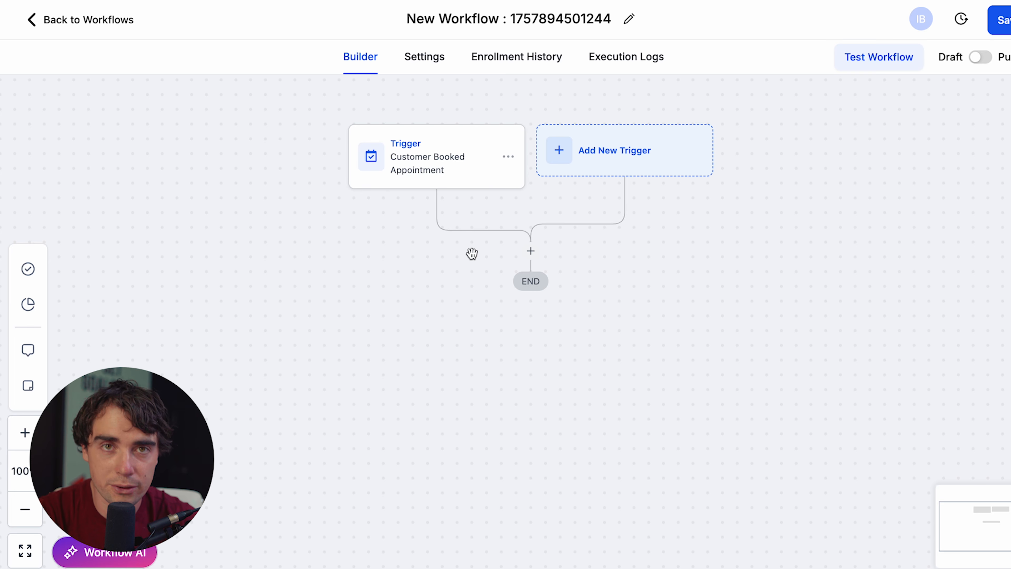
Browse the actions available after the trigger and open the Workflow AI assistant to review its help options.
left_click(531, 250)
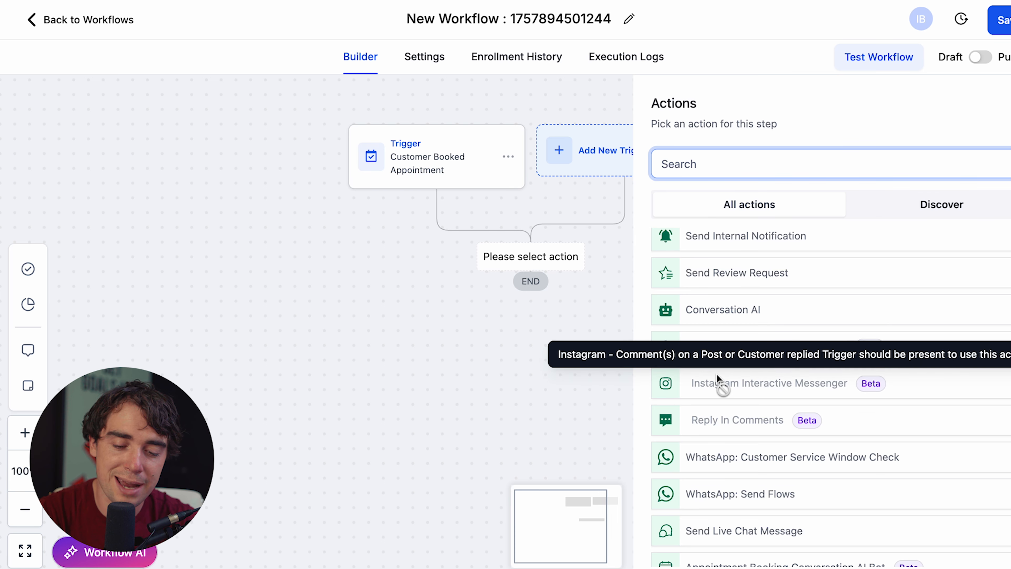
scroll(718, 380, "down", 10)
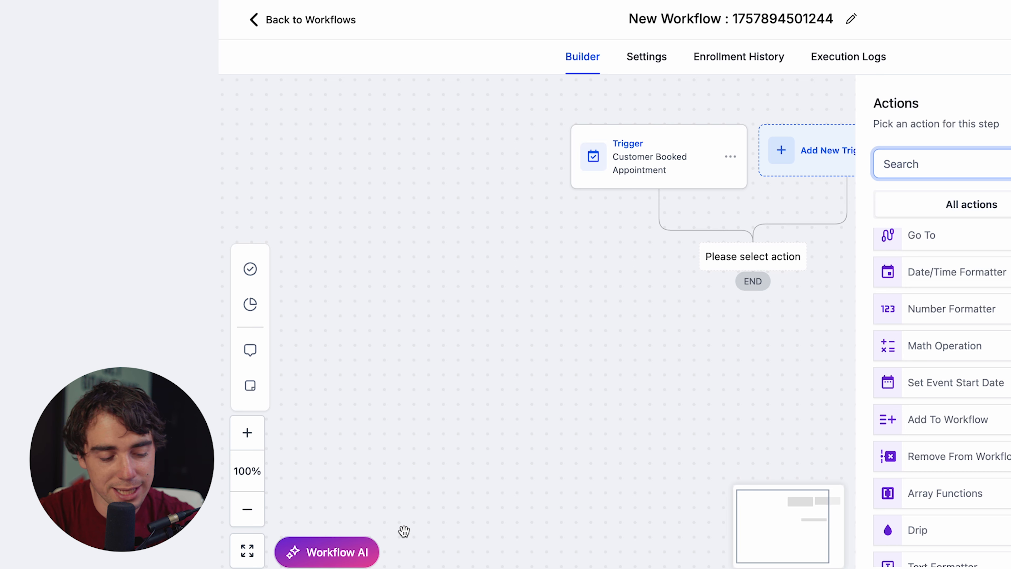
left_click(334, 545)
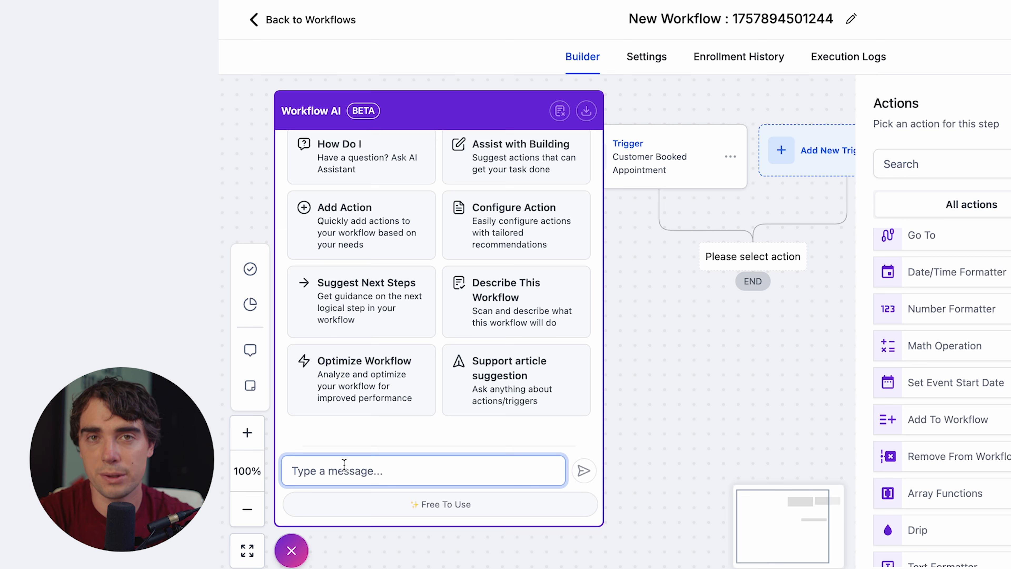
scroll(318, 223, "up", 2)
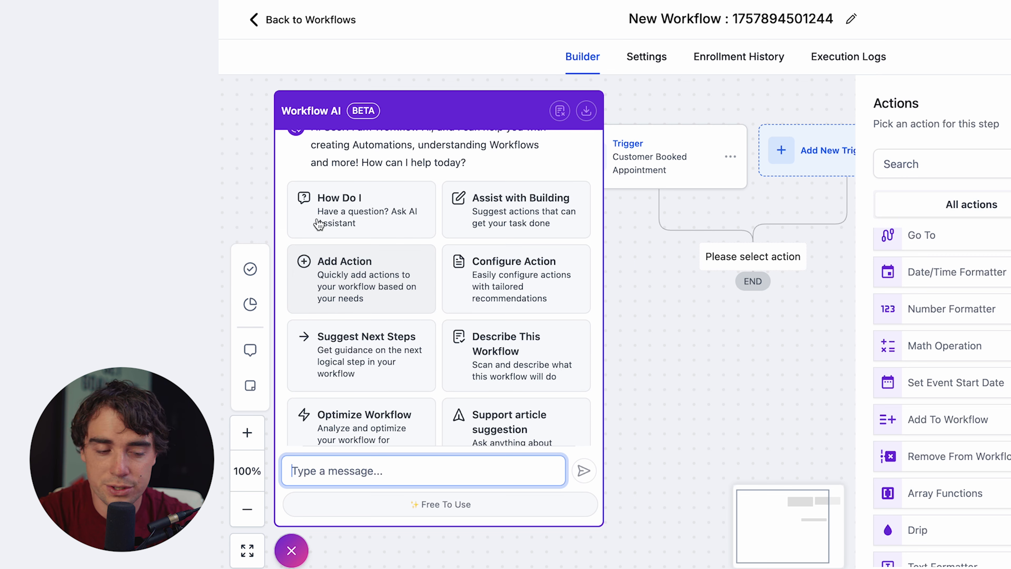